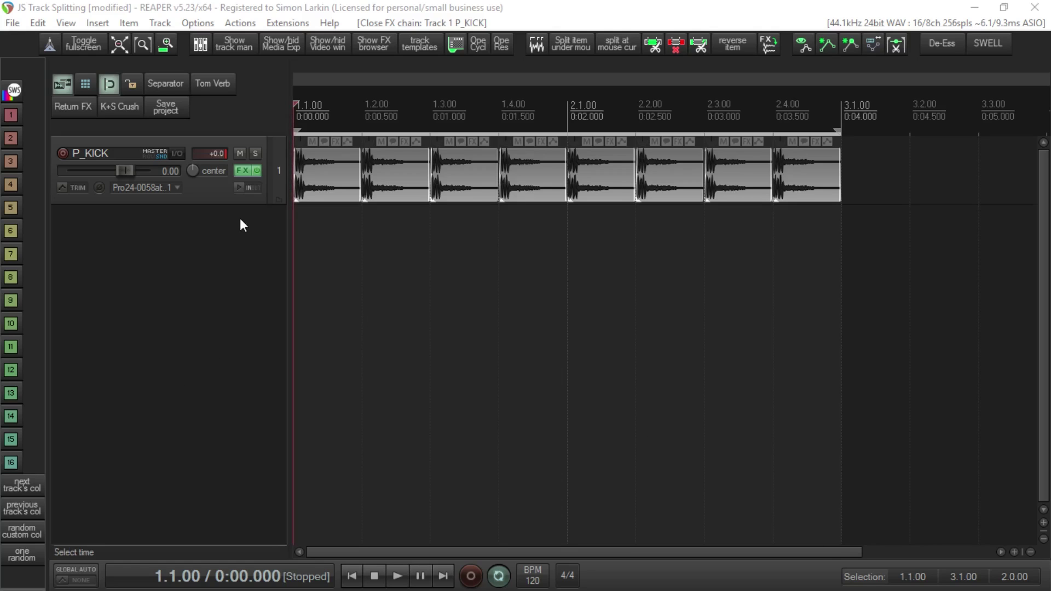
Show P_KICK's FX chain on the 3-Band Splitter (crossovers 200 and 2000 Hz) and its routing settings.
{"action": "left_click", "coordinate": [241, 170]}
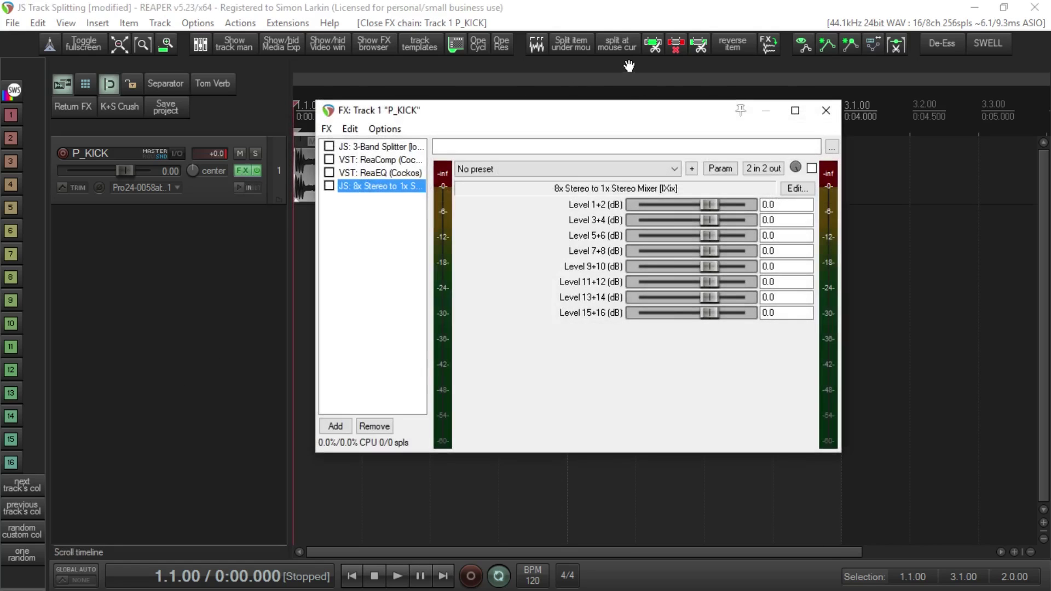
{"action": "left_click_drag", "start_coordinate": [627, 117], "coordinate": [752, 192]}
{"action": "left_click", "coordinate": [526, 217]}
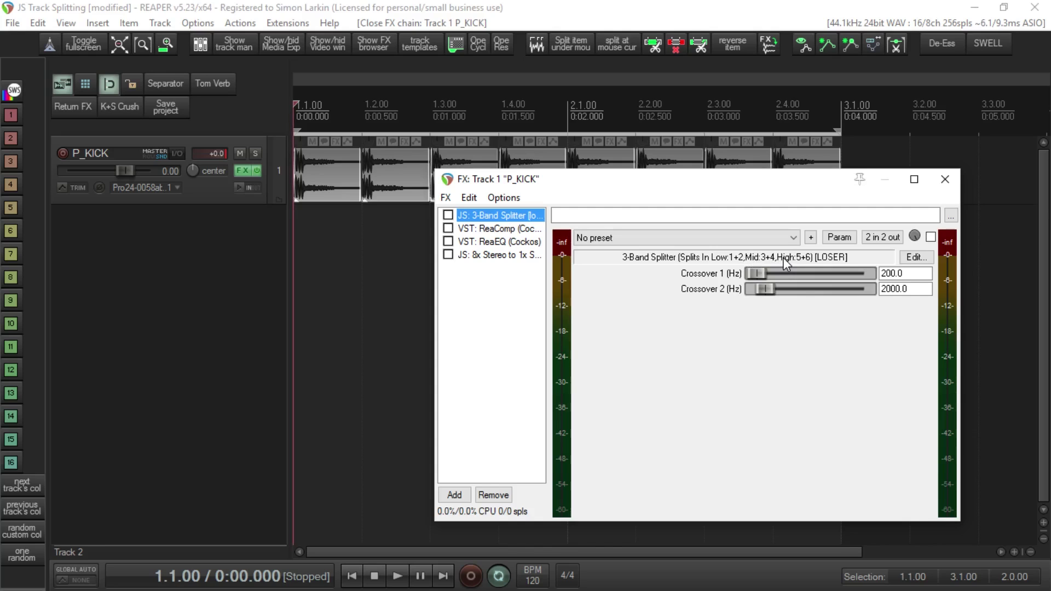
{"action": "left_click", "coordinate": [178, 153]}
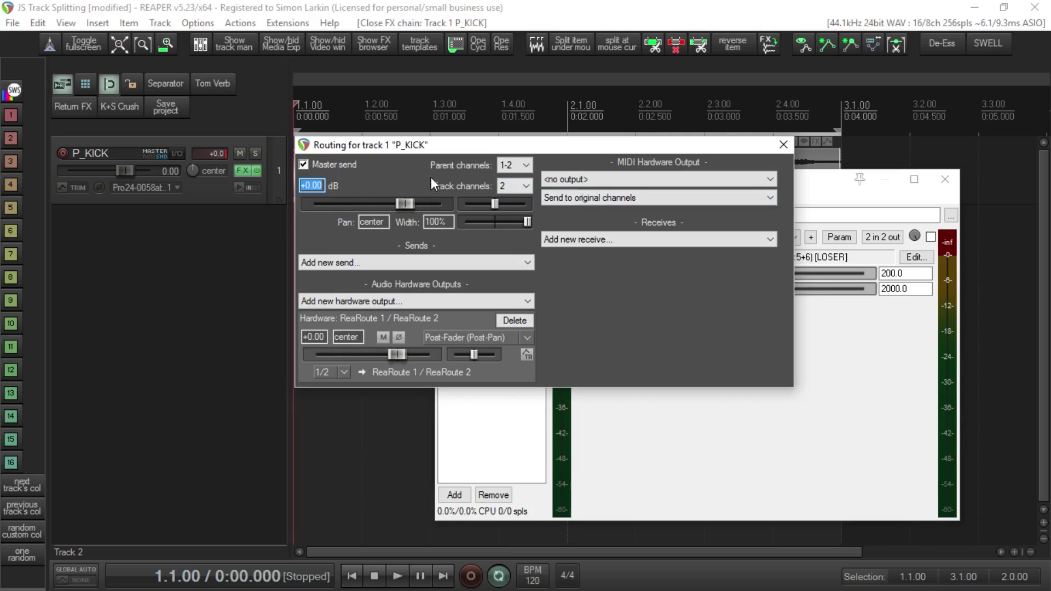
Give P_KICK 6 track channels so the FX chain runs 6 in, 6 out.
{"action": "left_click", "coordinate": [177, 153]}
{"action": "left_click", "coordinate": [176, 153]}
{"action": "left_click", "coordinate": [523, 189]}
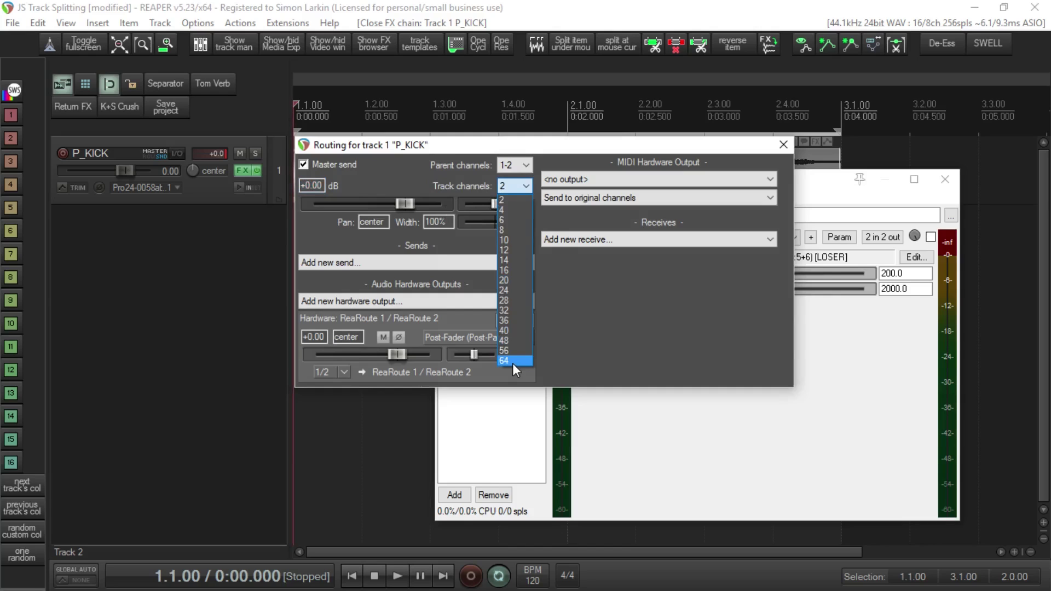
{"action": "left_click", "coordinate": [708, 490]}
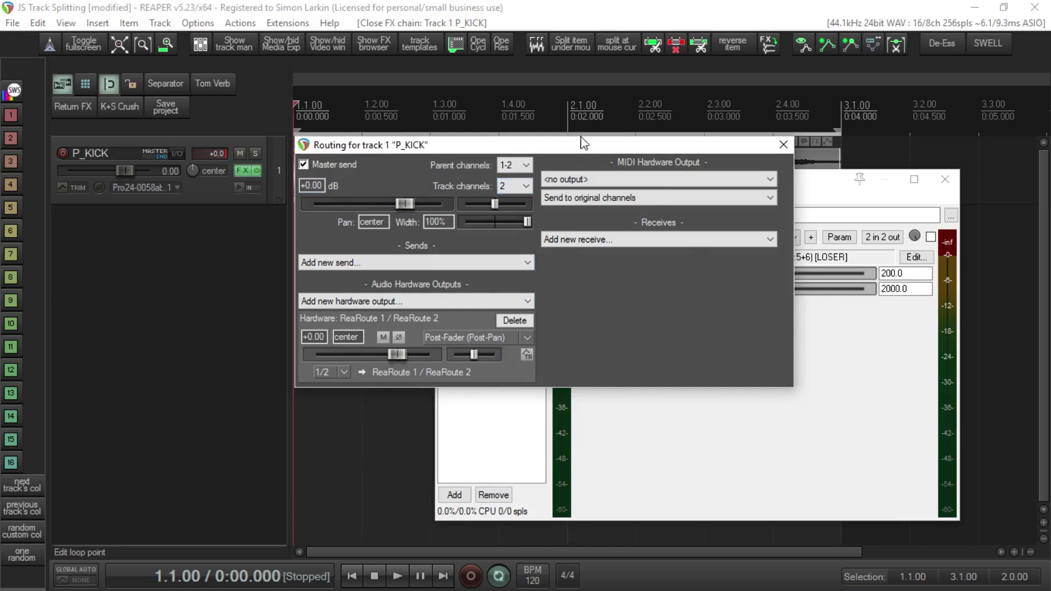
{"action": "left_click_drag", "start_coordinate": [578, 149], "coordinate": [354, 153]}
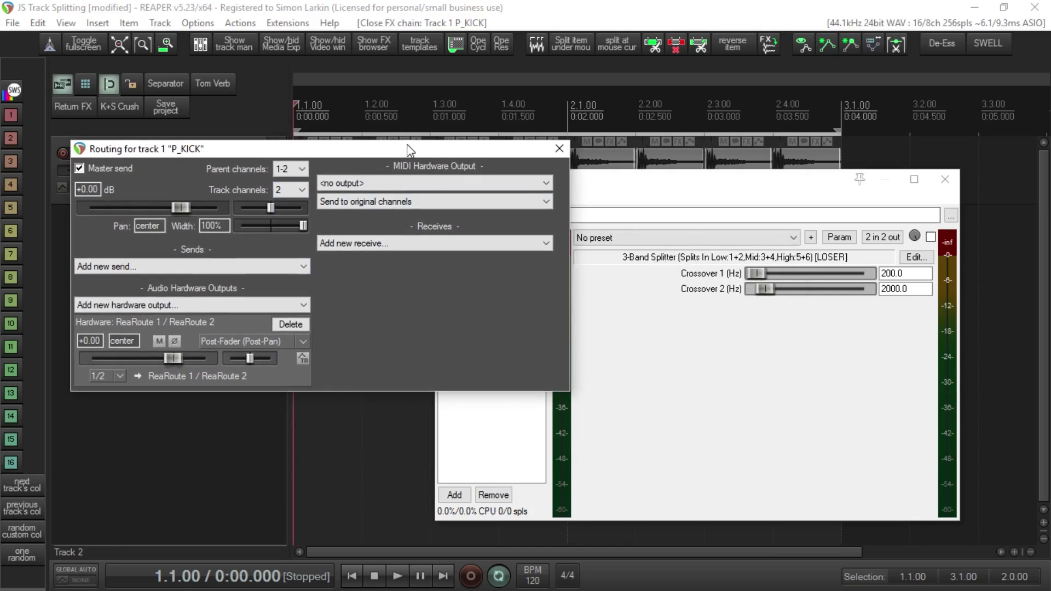
{"action": "left_click_drag", "start_coordinate": [411, 148], "coordinate": [537, 148]}
{"action": "left_click", "coordinate": [429, 189]}
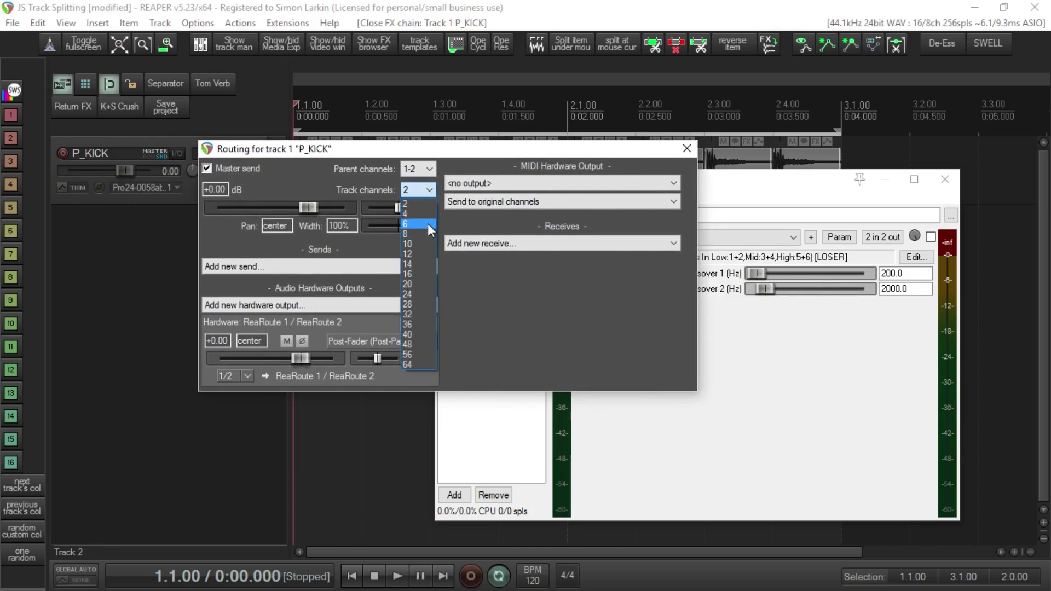
{"action": "left_click", "coordinate": [428, 223]}
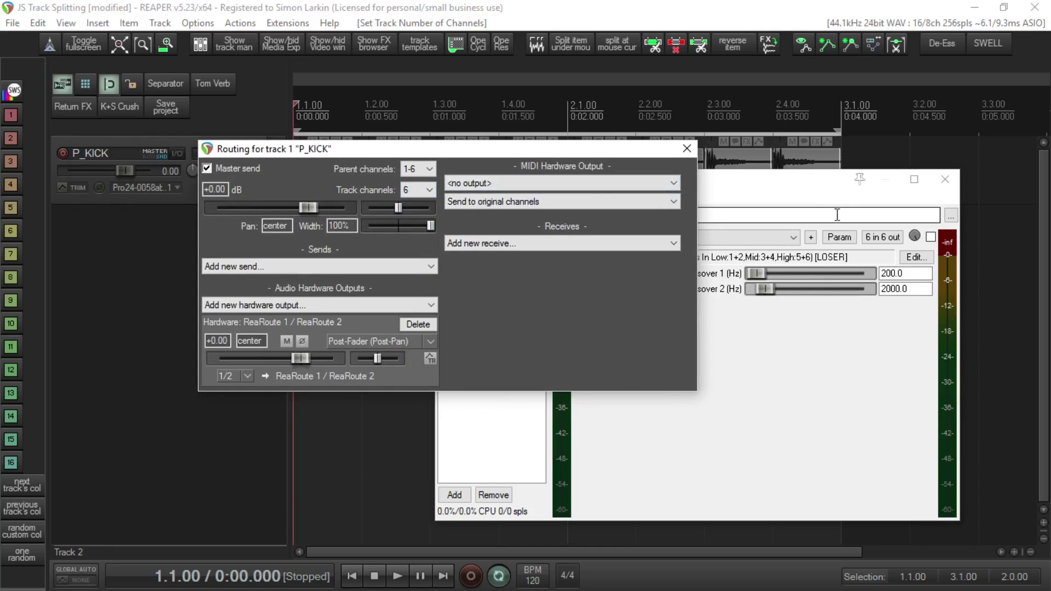
Compare the kick's playback with the 3-Band Splitter bypassed and enabled, leaving it enabled.
{"action": "left_click", "coordinate": [686, 149]}
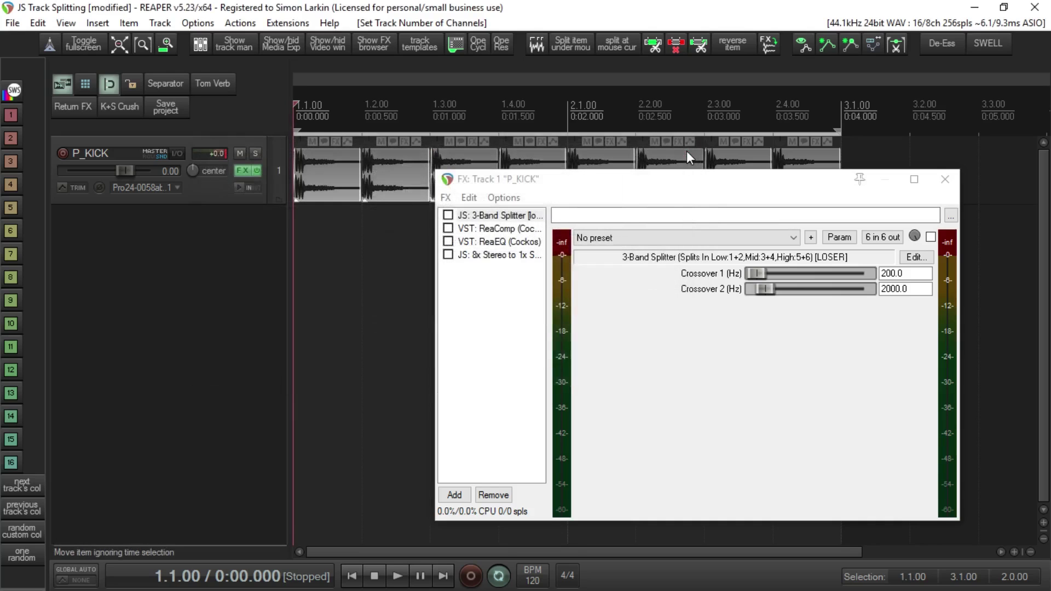
{"action": "mouse_move", "coordinate": [720, 195]}
{"action": "left_mouse_down"}
{"action": "mouse_move", "coordinate": [624, 182]}
{"action": "mouse_move", "coordinate": [720, 192]}
{"action": "mouse_move", "coordinate": [711, 189]}
{"action": "left_mouse_up"}
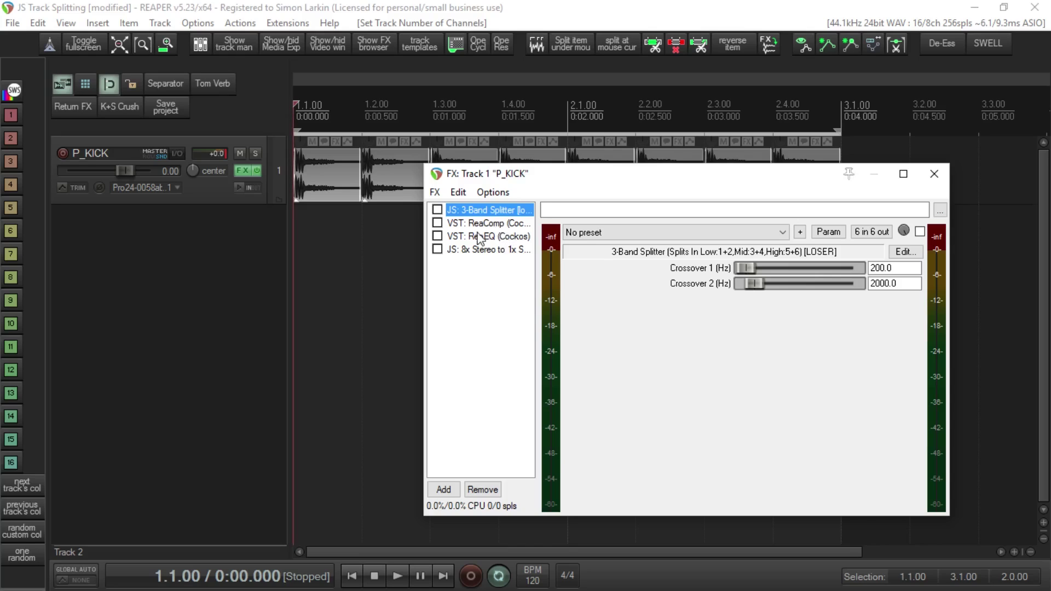
{"action": "left_click", "coordinate": [437, 211]}
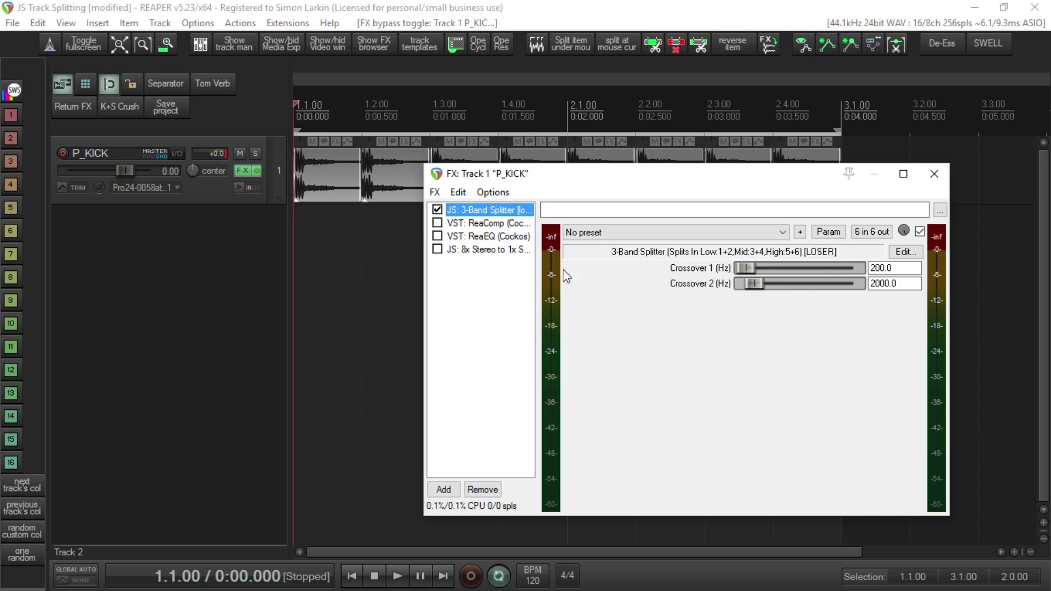
{"action": "left_click", "coordinate": [438, 210]}
{"action": "key", "text": "space"}
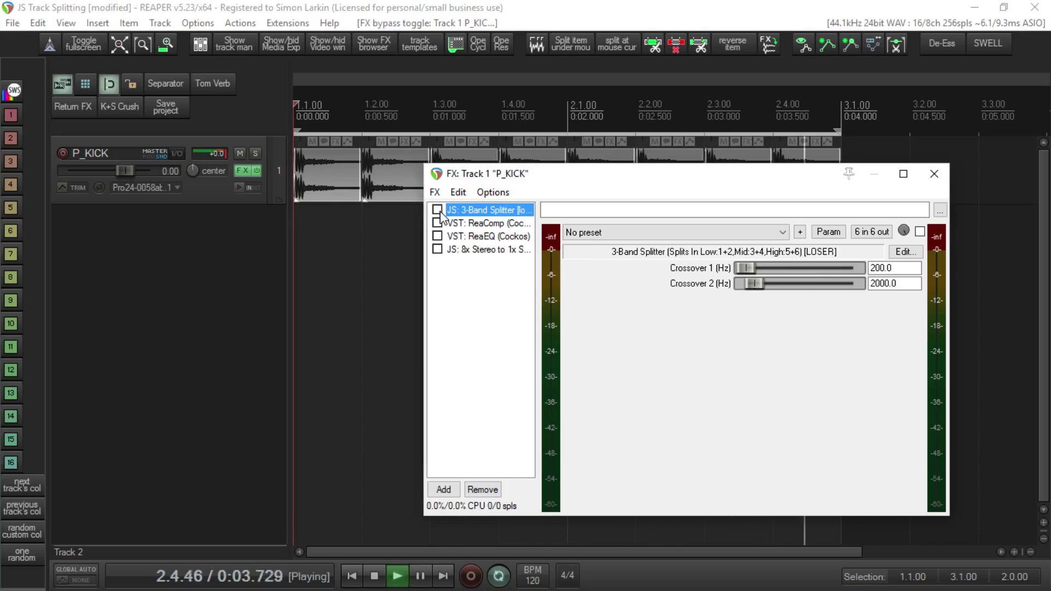
{"action": "key", "text": "space"}
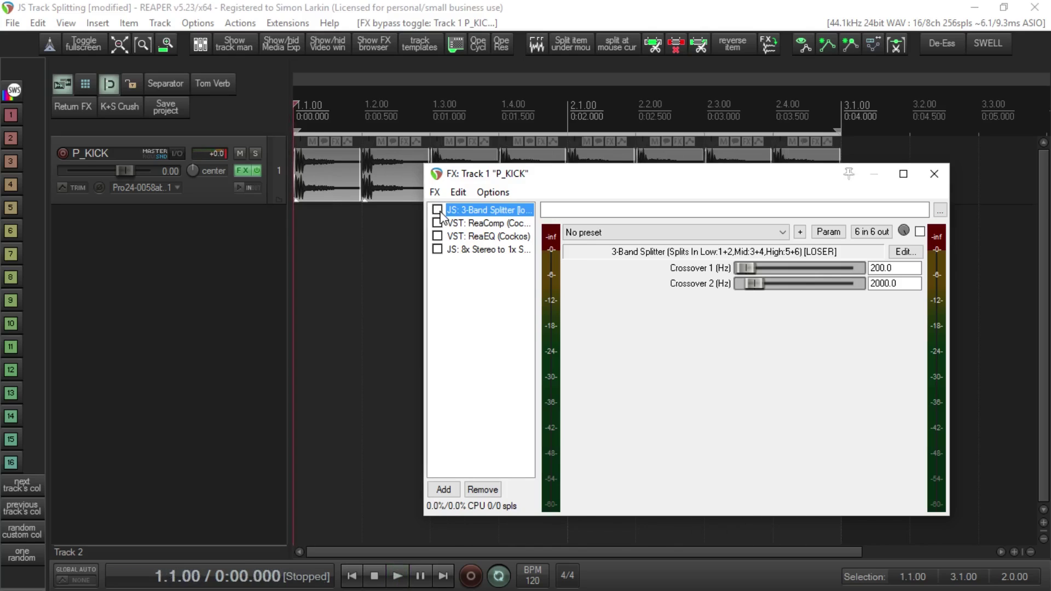
{"action": "left_click", "coordinate": [438, 210]}
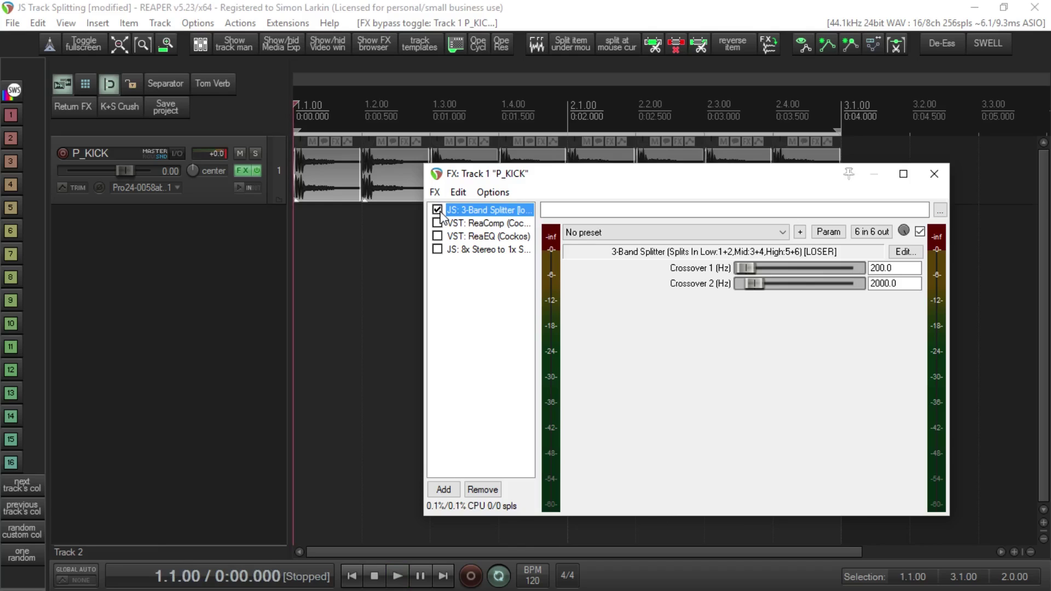
{"action": "key", "text": "space"}
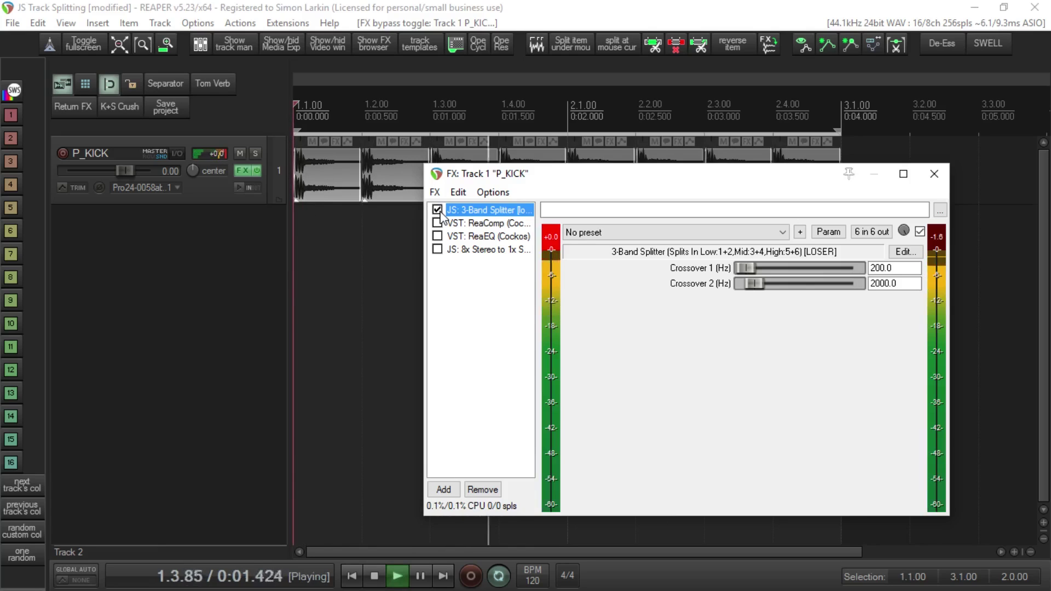
{"action": "key", "text": "space"}
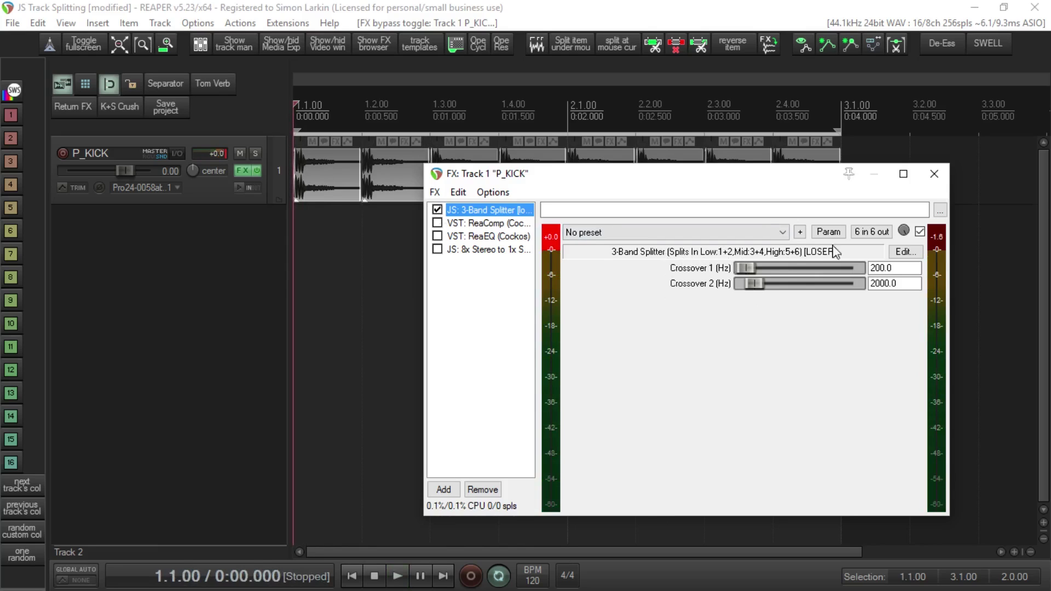
Check the splitter's 6-in/6-out pin mapping and enable the 8x Stereo to 1x Stereo Mixer.
{"action": "left_click", "coordinate": [876, 232]}
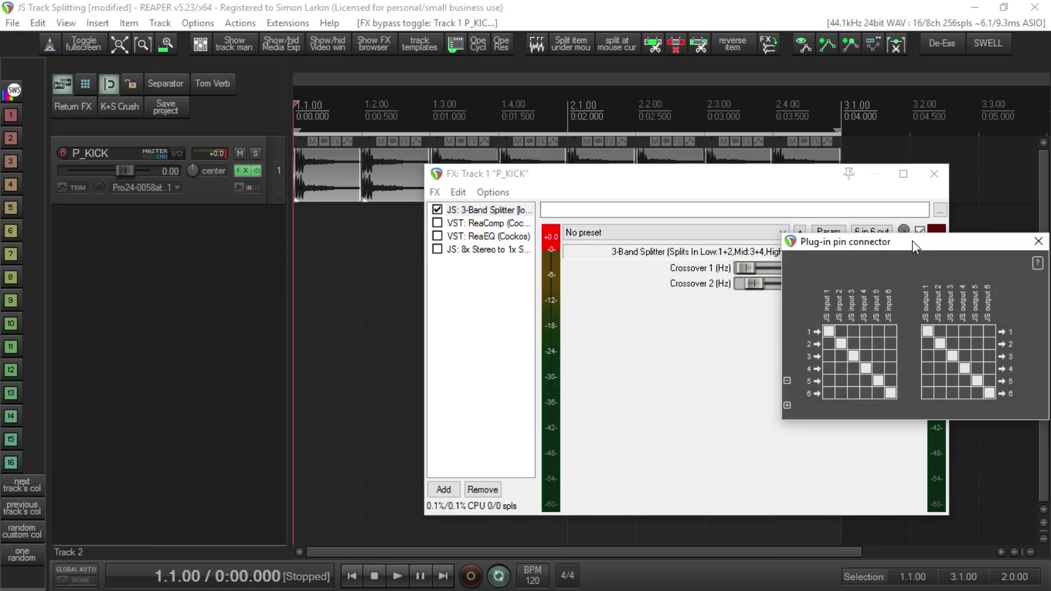
{"action": "left_click_drag", "start_coordinate": [913, 242], "coordinate": [753, 351]}
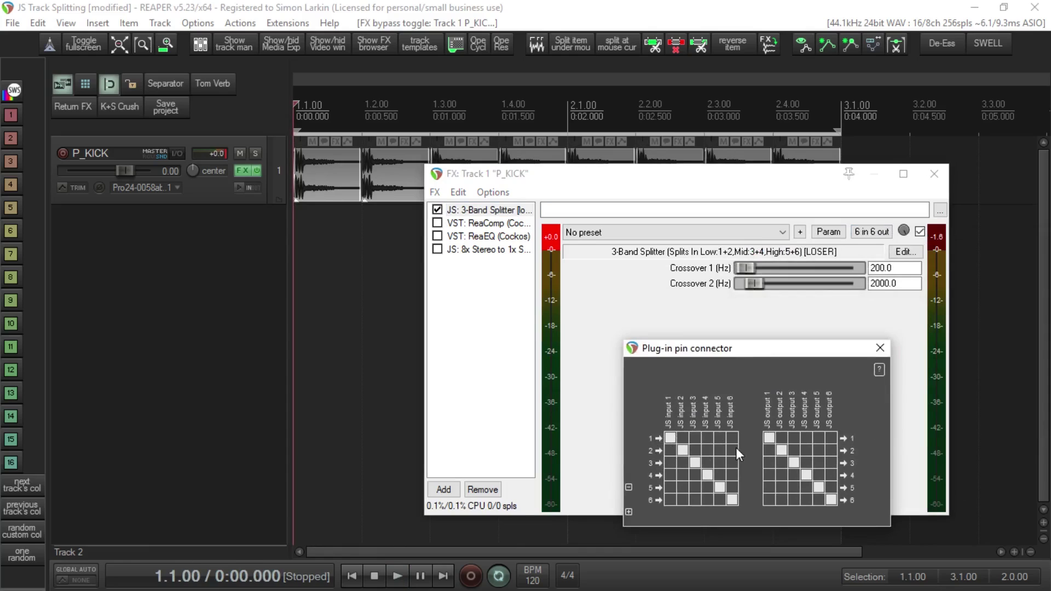
{"action": "left_click", "coordinate": [470, 250]}
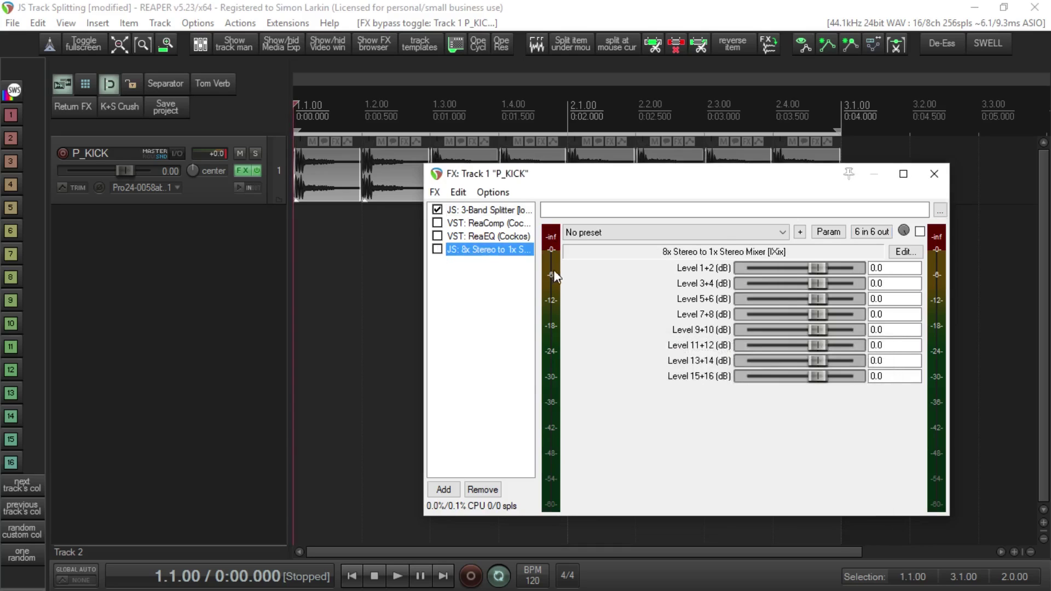
{"action": "left_click", "coordinate": [437, 249]}
Play the kick through the split chain, then show the mixer's levels, all at 0.0 dB.
{"action": "left_click", "coordinate": [527, 211]}
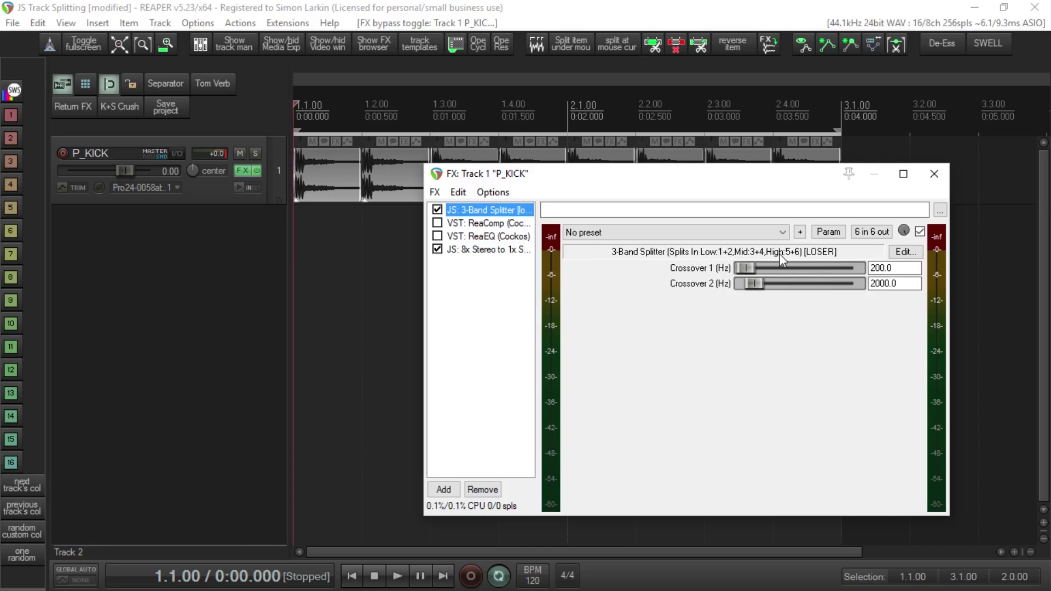
{"action": "key", "text": "space"}
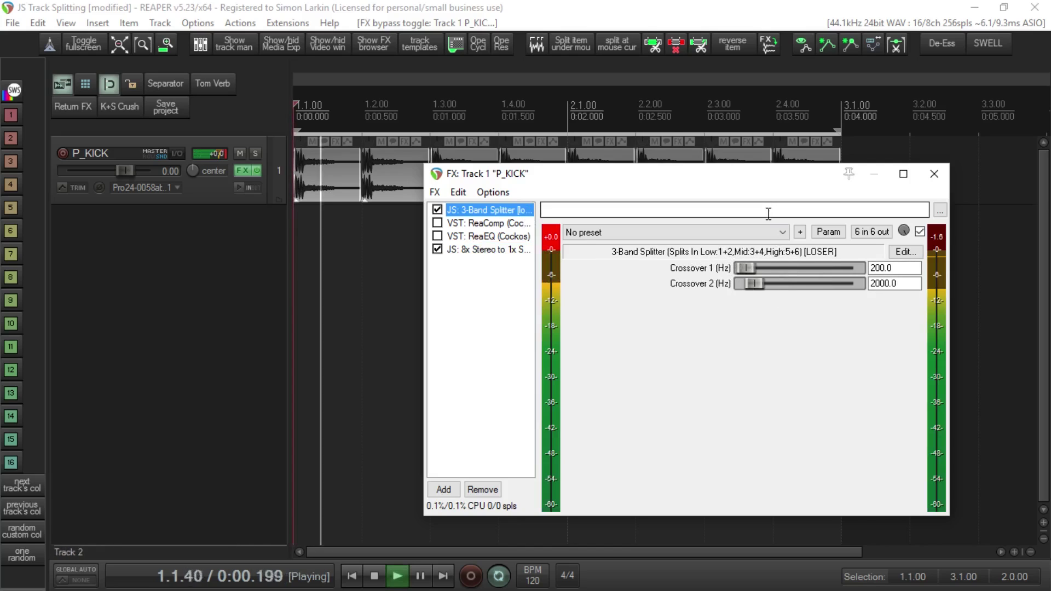
{"action": "key", "text": "space"}
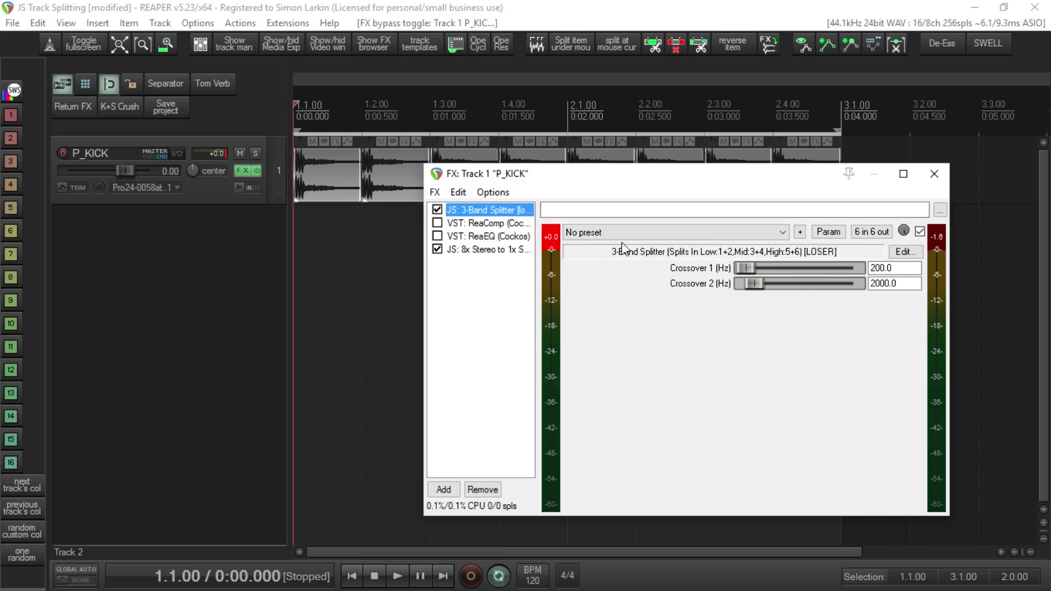
{"action": "left_click", "coordinate": [501, 250]}
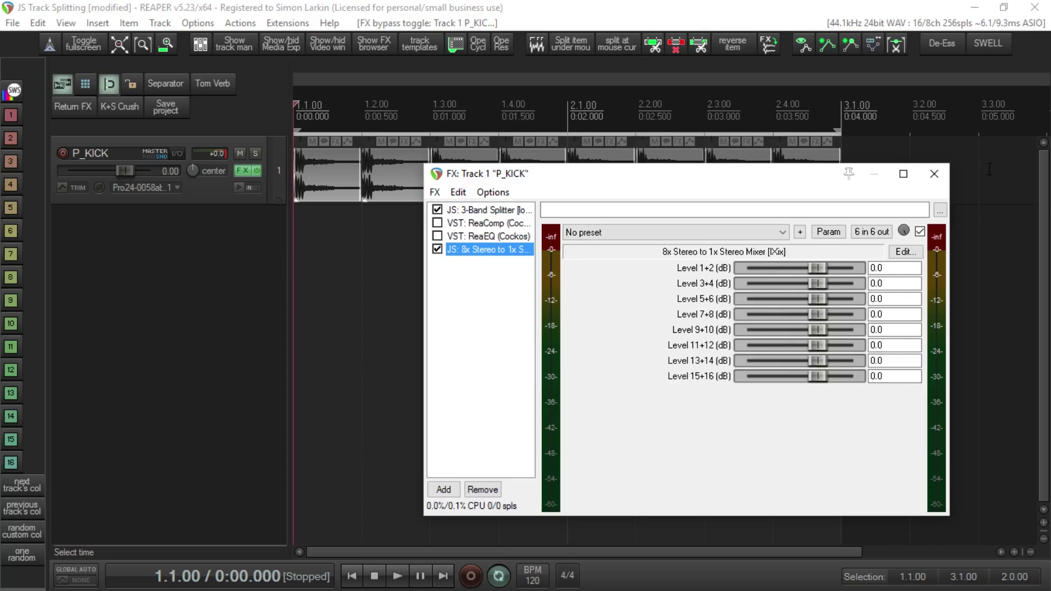
{"action": "left_click", "coordinate": [829, 233]}
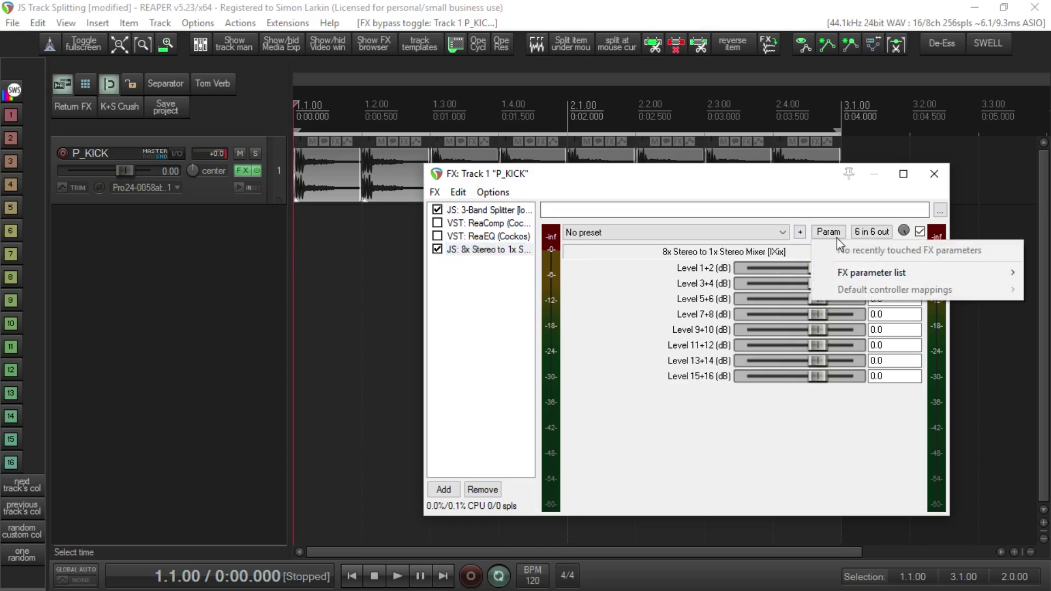
{"action": "left_click", "coordinate": [871, 231]}
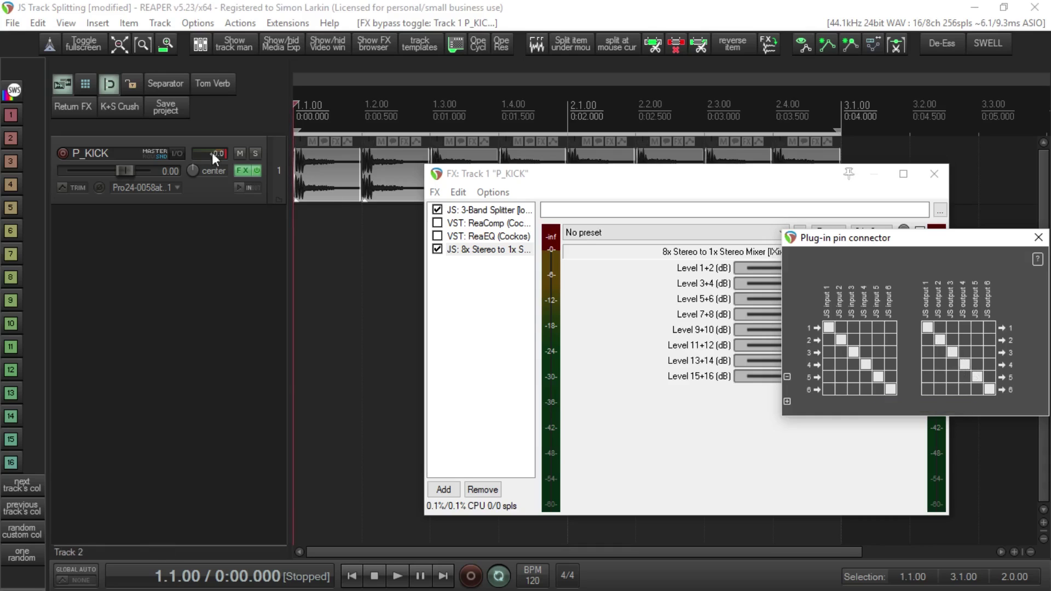
{"action": "left_click", "coordinate": [181, 152]}
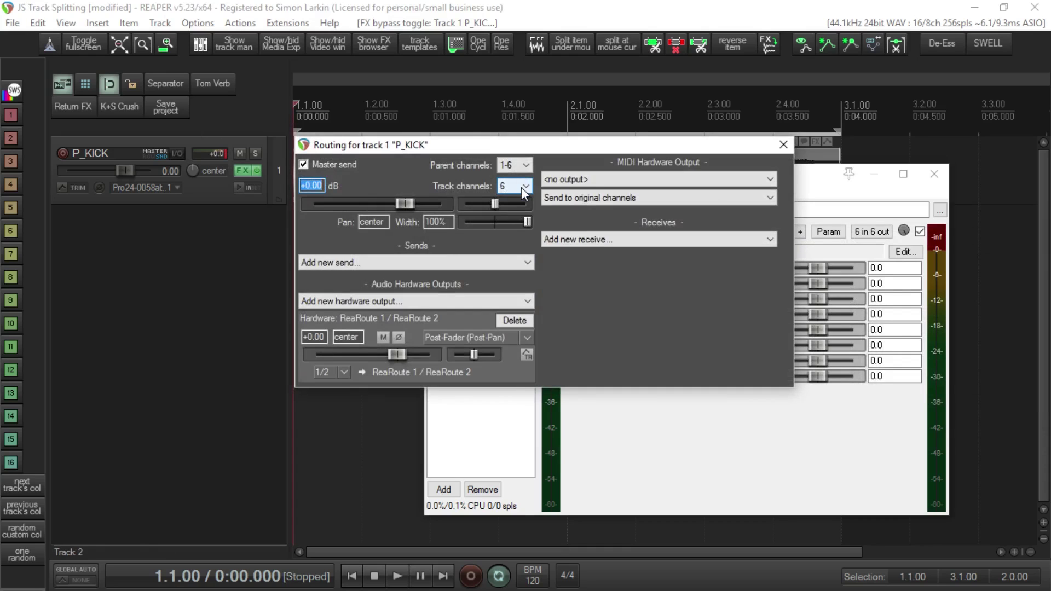
{"action": "left_click", "coordinate": [783, 145]}
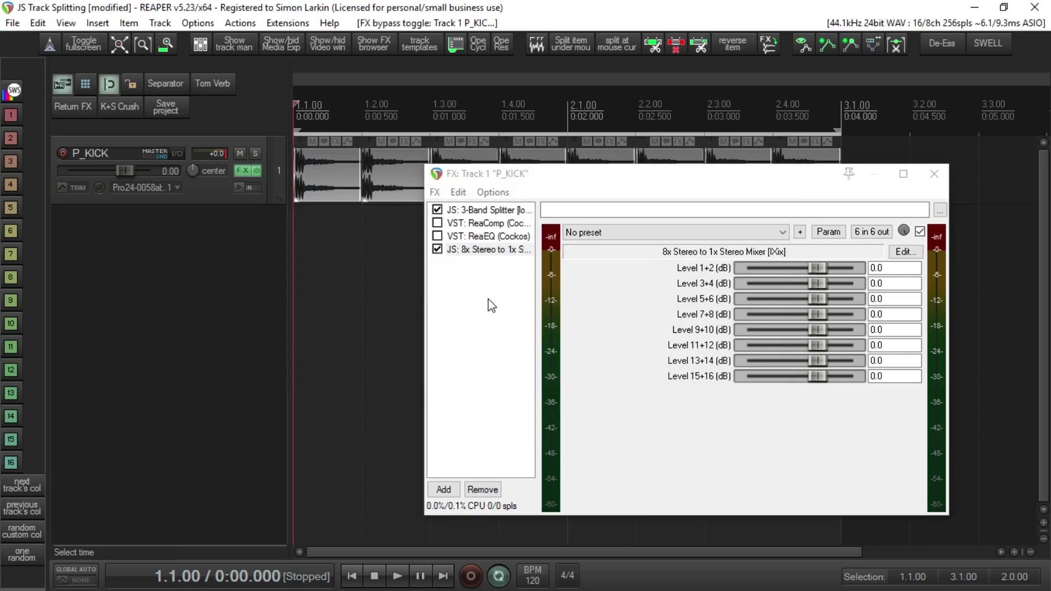
{"action": "left_click", "coordinate": [487, 224]}
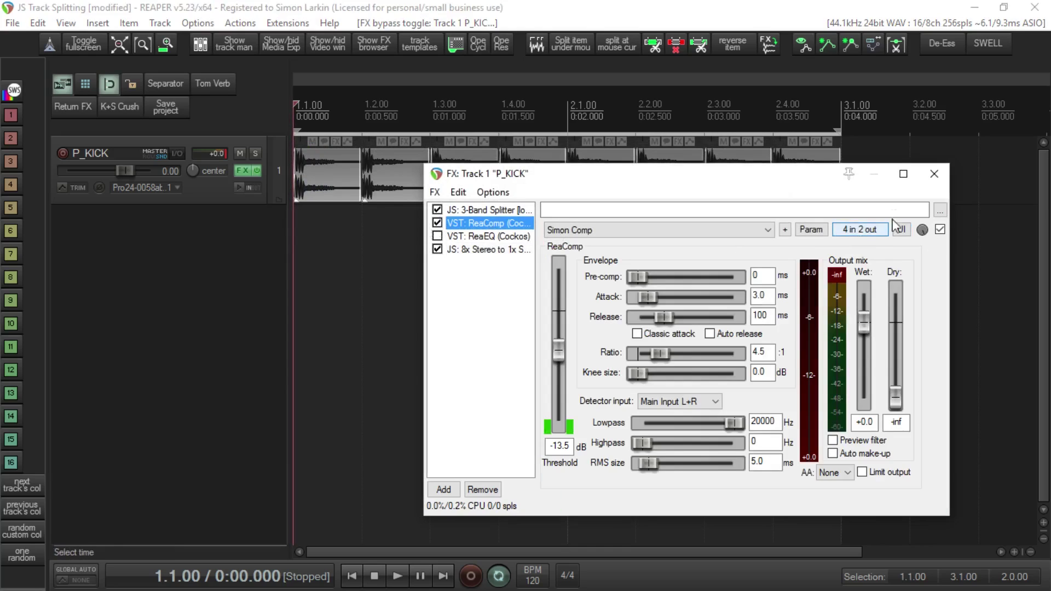
Set ReaComp to -20.6 dB threshold, 1.3 ms attack and 17 ms release, with Level 5+6 muted at -60 dB.
{"action": "left_click", "coordinate": [870, 228]}
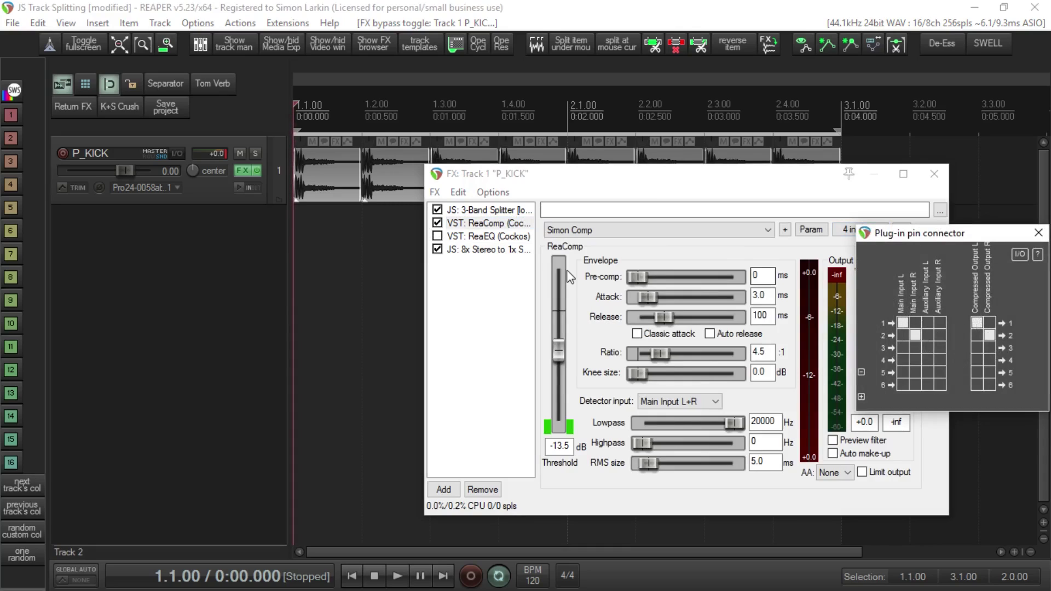
{"action": "key", "text": "space"}
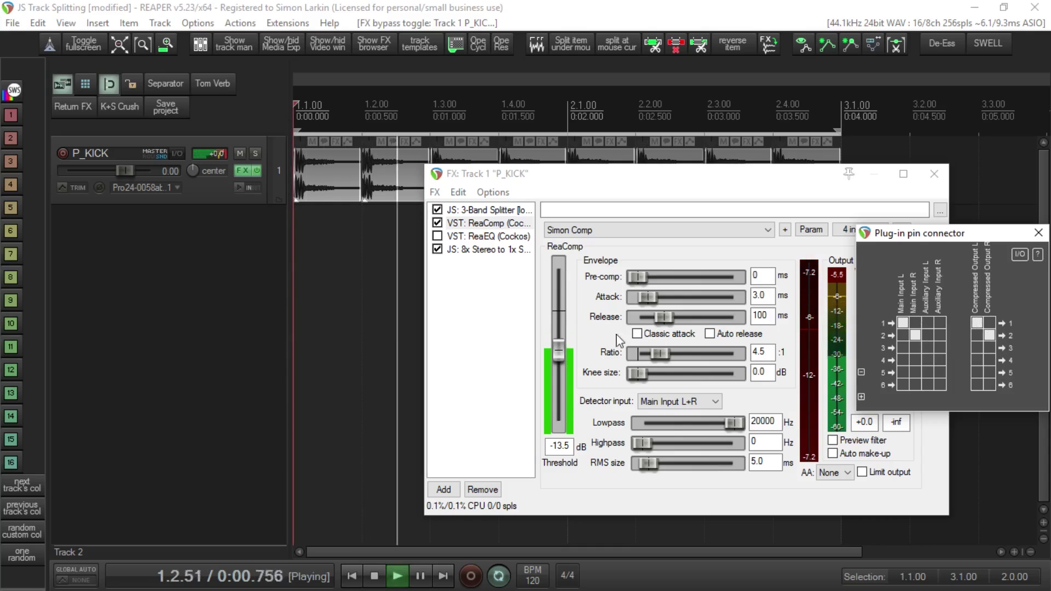
{"action": "left_click_drag", "start_coordinate": [555, 354], "coordinate": [558, 376]}
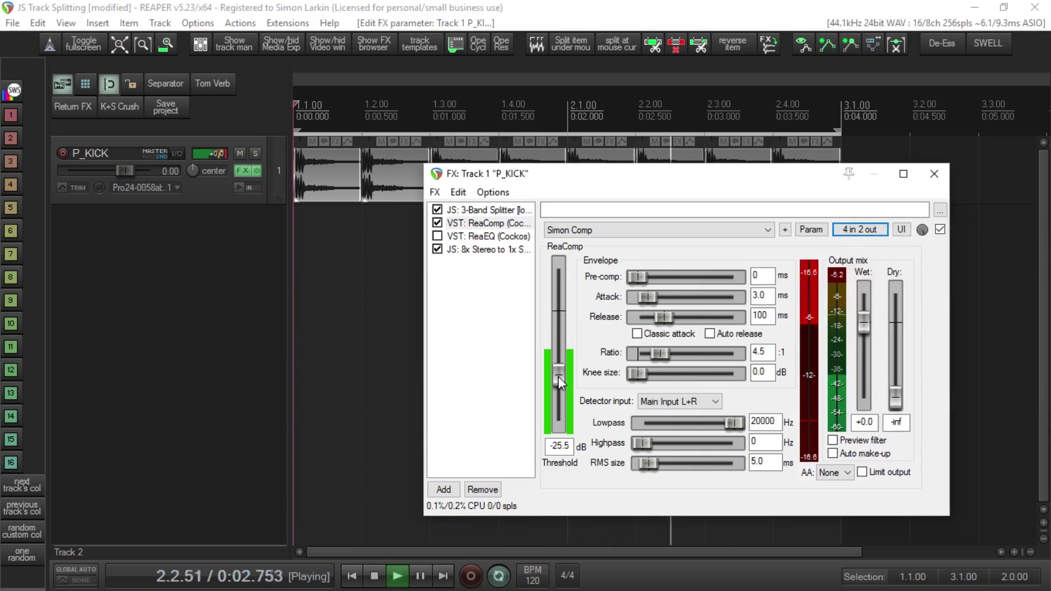
{"action": "left_click", "coordinate": [512, 250]}
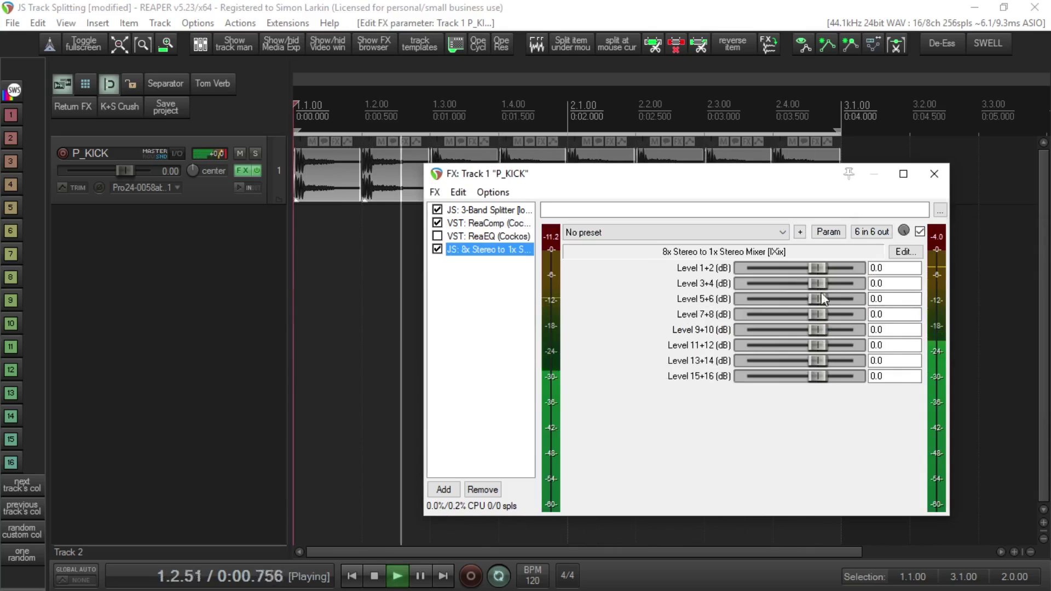
{"action": "left_click_drag", "start_coordinate": [810, 299], "coordinate": [733, 300]}
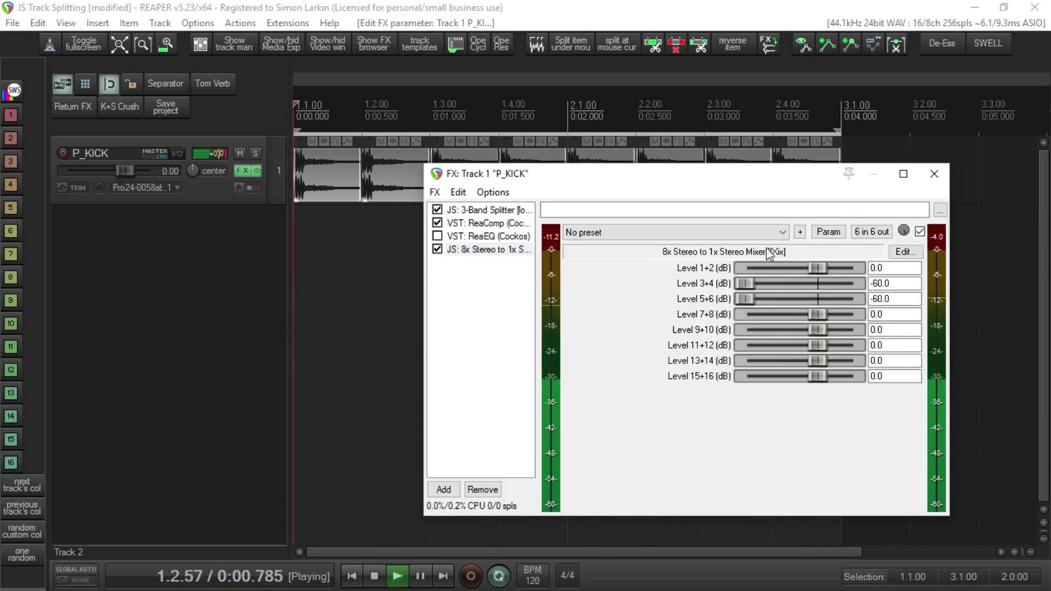
{"action": "left_click", "coordinate": [493, 223]}
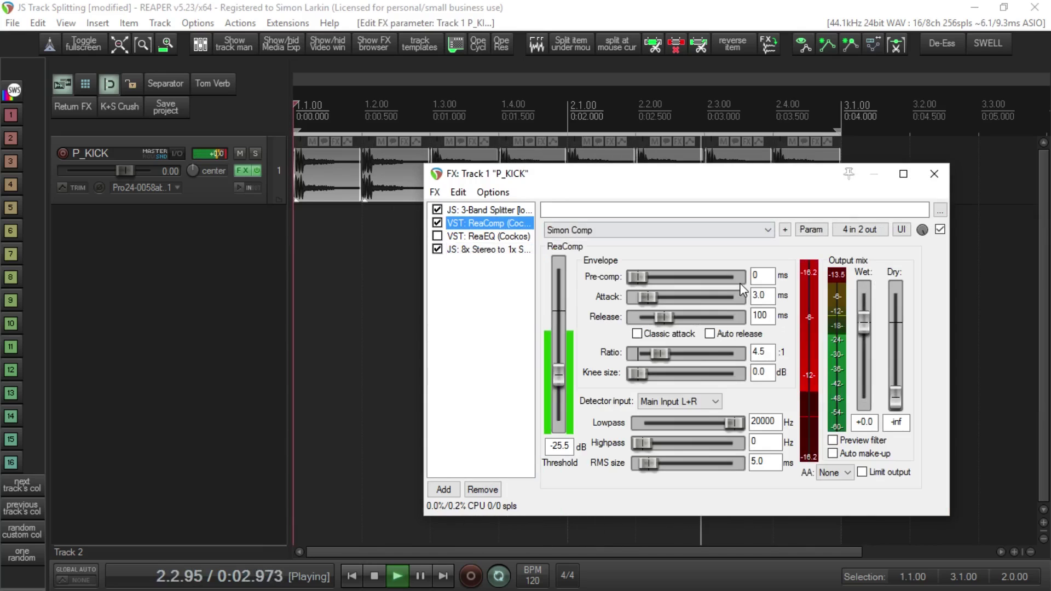
{"action": "left_click_drag", "start_coordinate": [556, 381], "coordinate": [562, 373]}
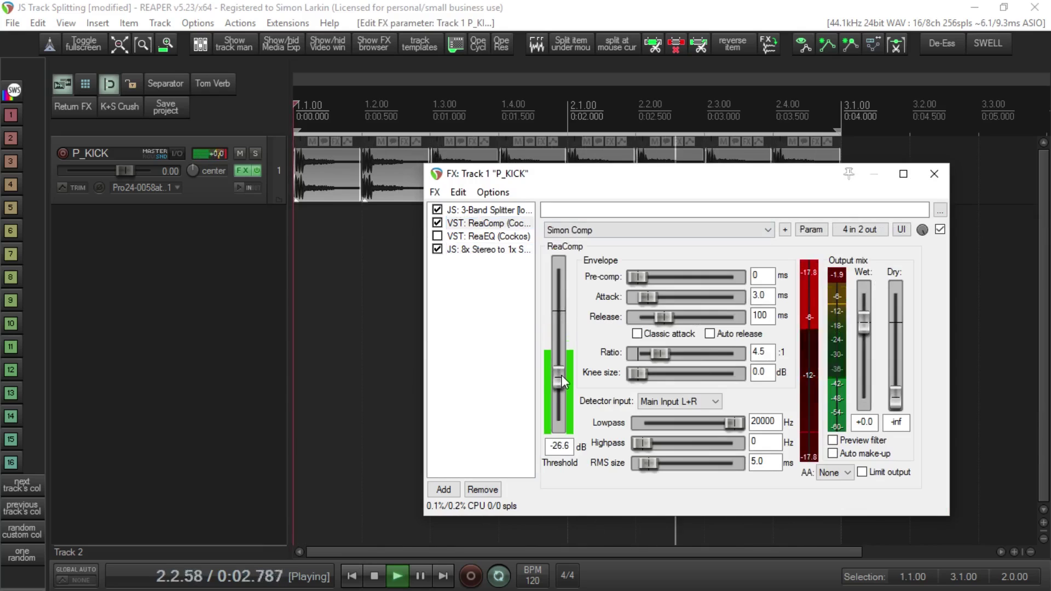
{"action": "left_click_drag", "start_coordinate": [663, 317], "coordinate": [646, 297]}
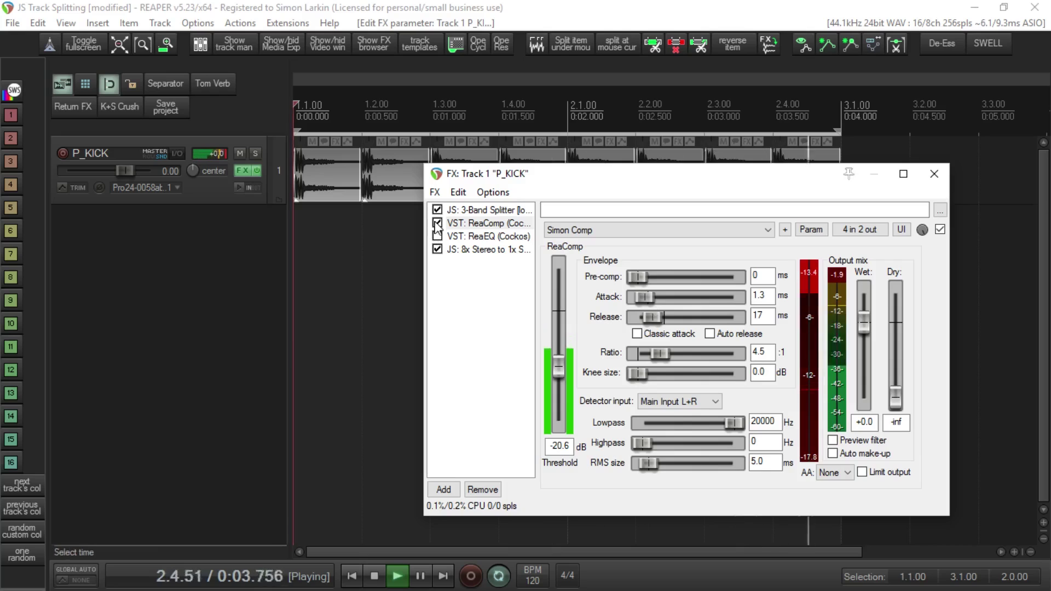
Reset mixer Levels 3+4 and 5+6 to 0 dB and bring up ReaEQ's settings.
{"action": "left_click", "coordinate": [482, 249]}
{"action": "left_click_drag", "start_coordinate": [737, 280], "coordinate": [842, 304]}
{"action": "double_click", "coordinate": [782, 284]}
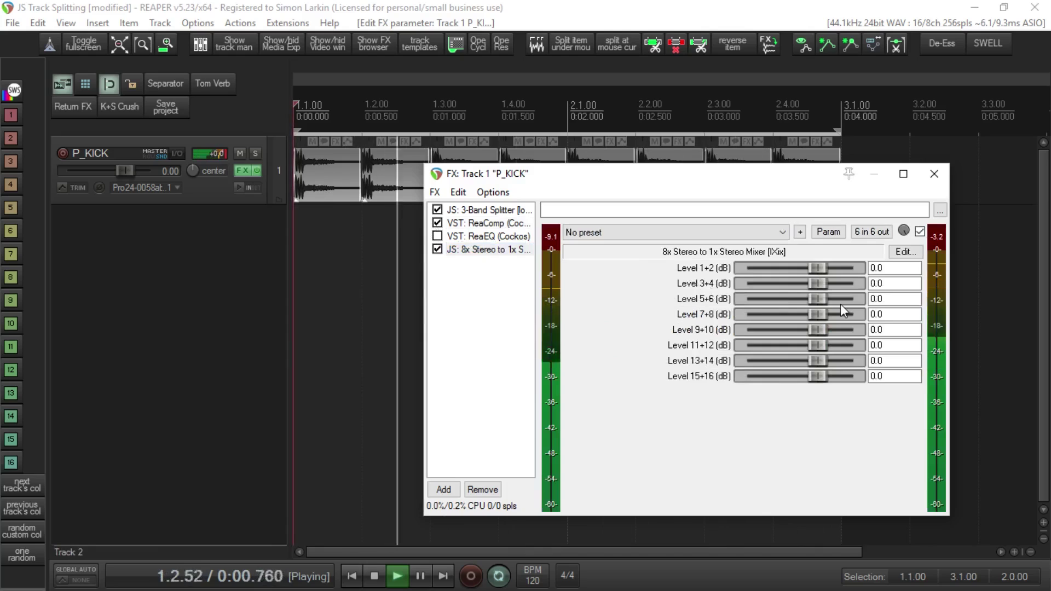
{"action": "double_click", "coordinate": [839, 304]}
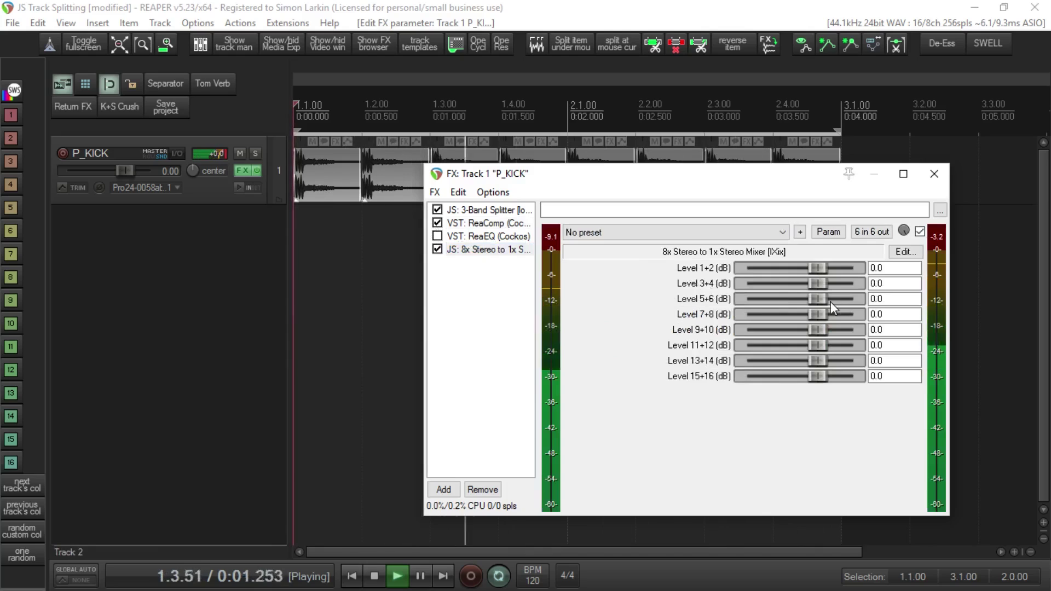
{"action": "left_click", "coordinate": [495, 236]}
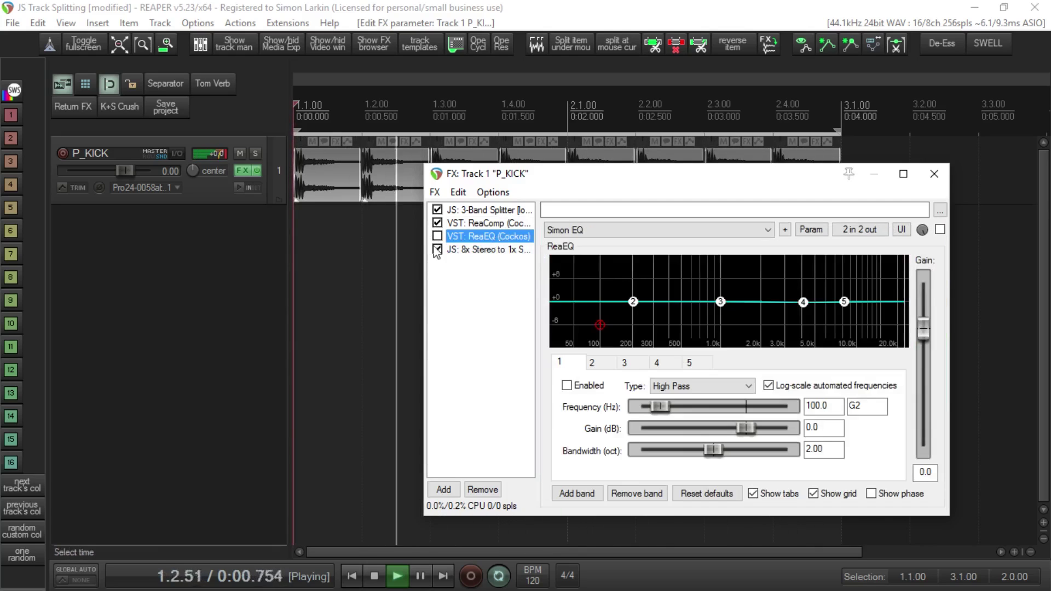
Route ReaEQ's inputs and outputs through channels 5 and 6 in its pin connector.
{"action": "left_click", "coordinate": [857, 230]}
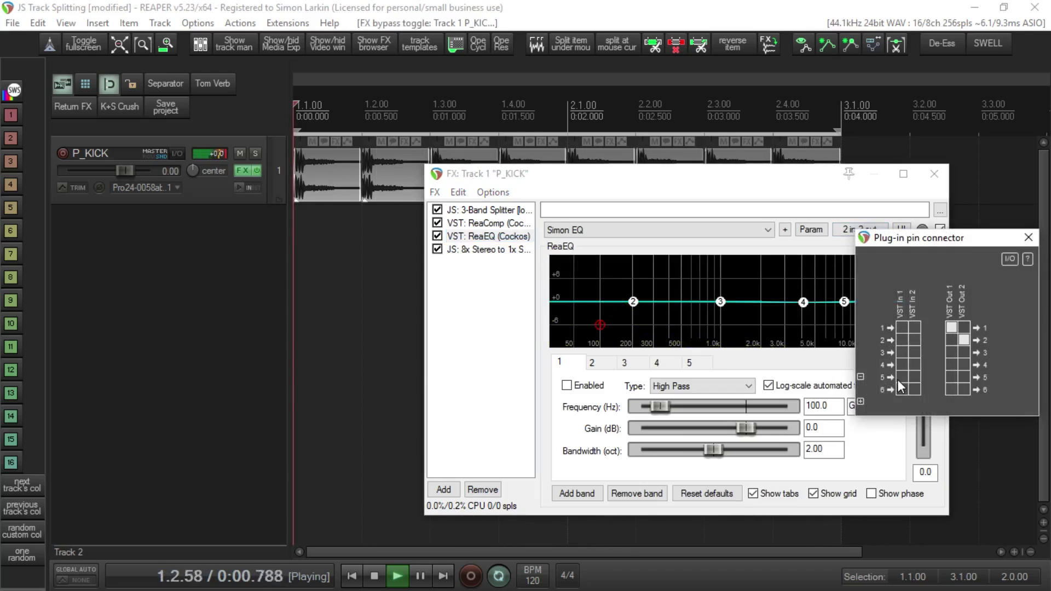
{"action": "left_click", "coordinate": [912, 389]}
{"action": "left_click", "coordinate": [951, 327]}
{"action": "left_click", "coordinate": [963, 339]}
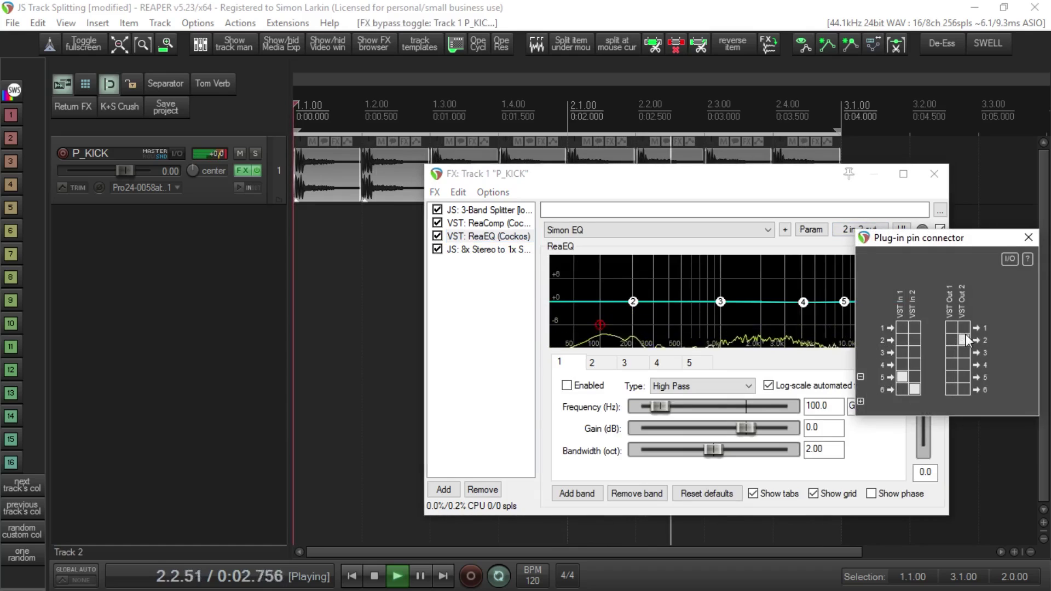
{"action": "left_click", "coordinate": [949, 378]}
{"action": "left_click", "coordinate": [964, 389]}
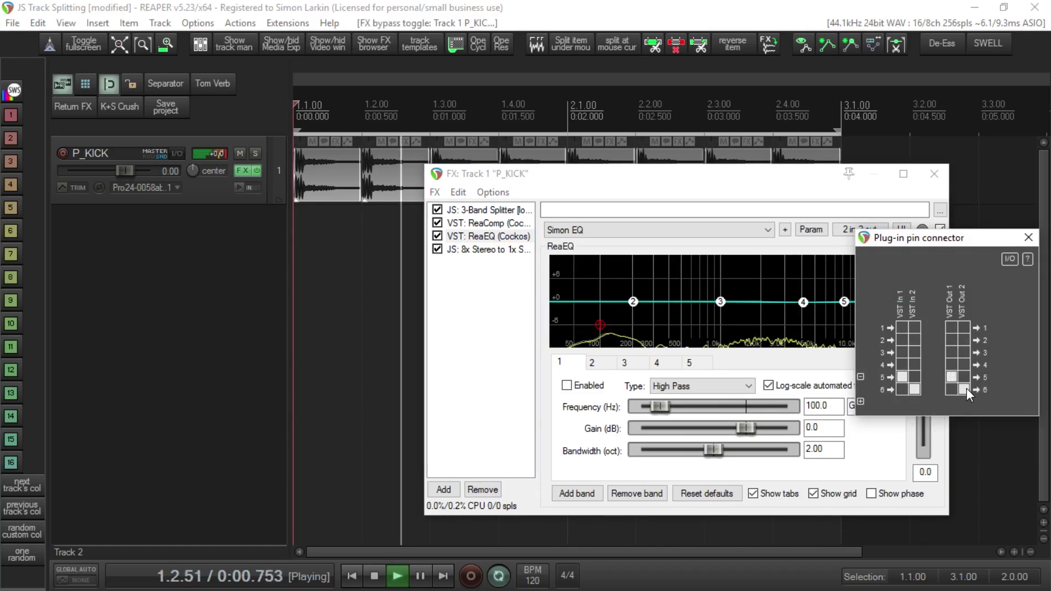
{"action": "left_click", "coordinate": [1027, 236]}
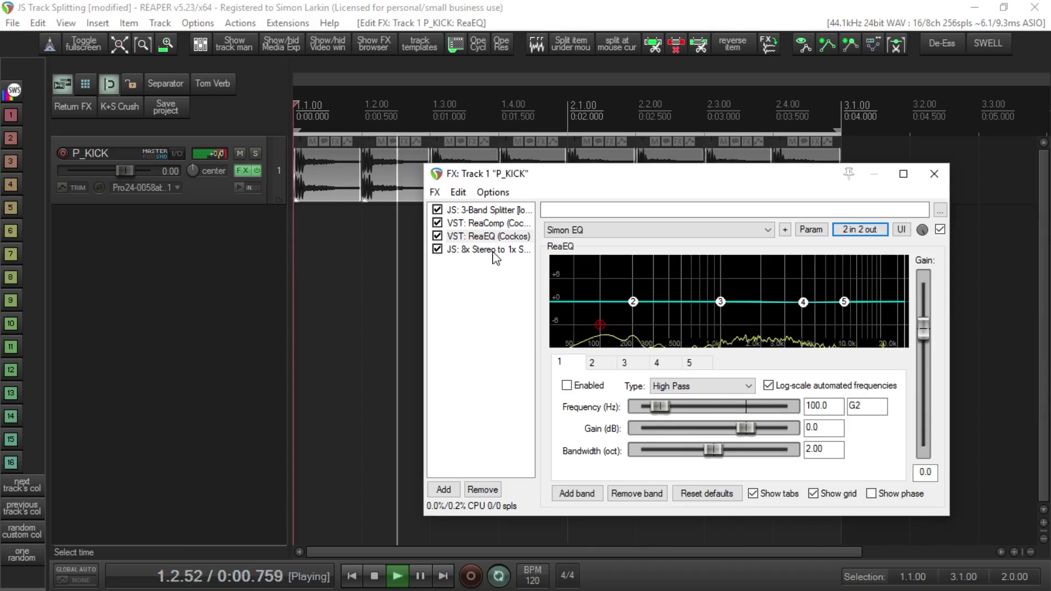
Pull mixer Levels 3+4 and 1+2 down to -60 dB to solo the high band.
{"action": "left_click", "coordinate": [488, 249]}
{"action": "left_click_drag", "start_coordinate": [814, 283], "coordinate": [744, 283]}
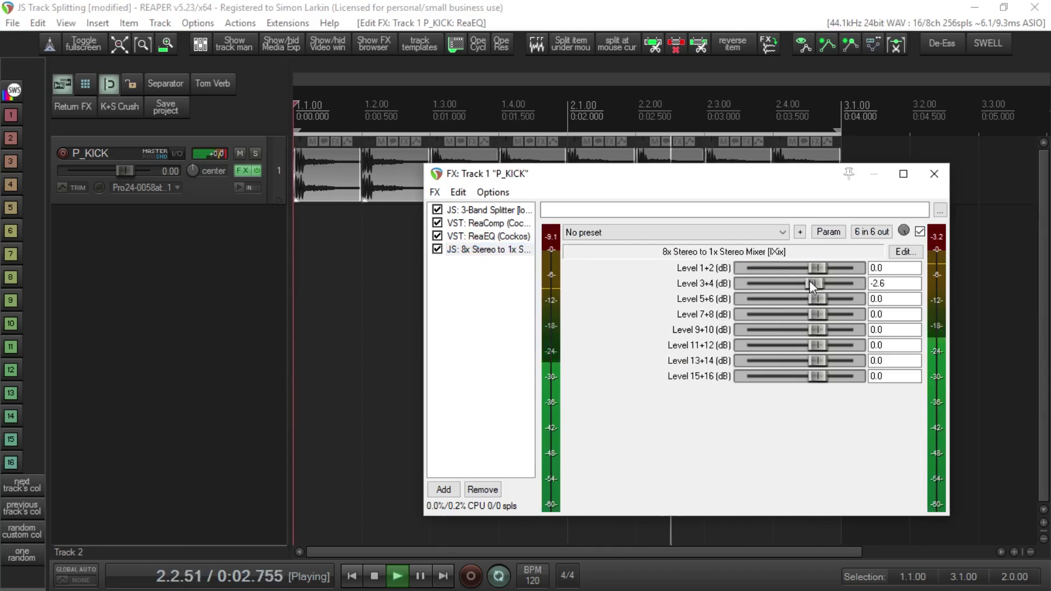
{"action": "left_click_drag", "start_coordinate": [815, 268], "coordinate": [744, 268]}
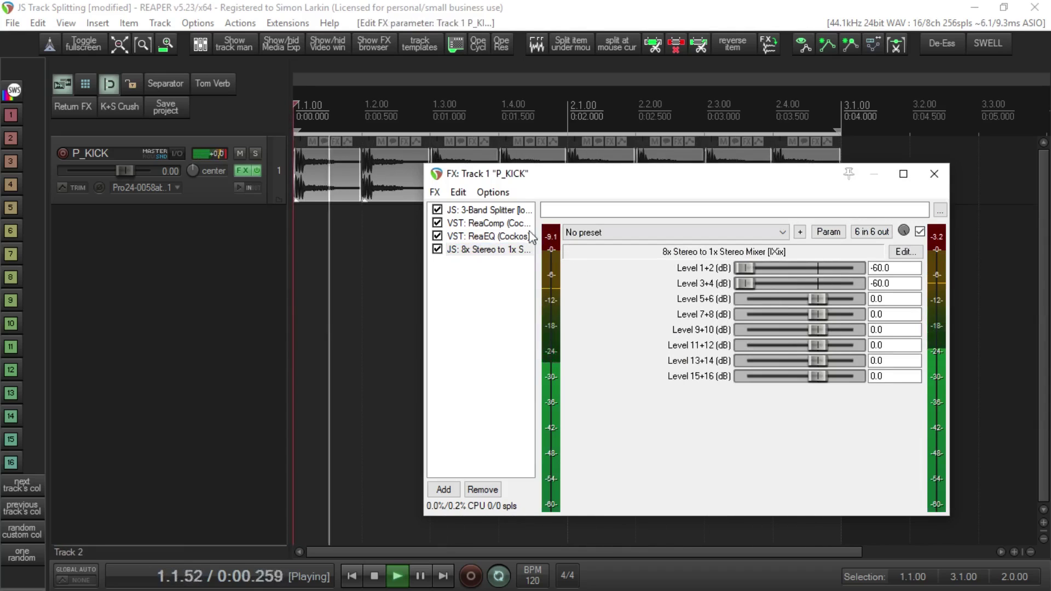
{"action": "left_click", "coordinate": [487, 236]}
Shape ReaEQ: cut band 4 near 3956 Hz, shelf-boost band 5 near 7262 Hz, lower band 2 to -4.8 dB.
{"action": "left_click_drag", "start_coordinate": [803, 302], "coordinate": [801, 329]}
{"action": "scroll", "coordinate": [802, 331], "scroll_direction": "down", "scroll_amount": 7}
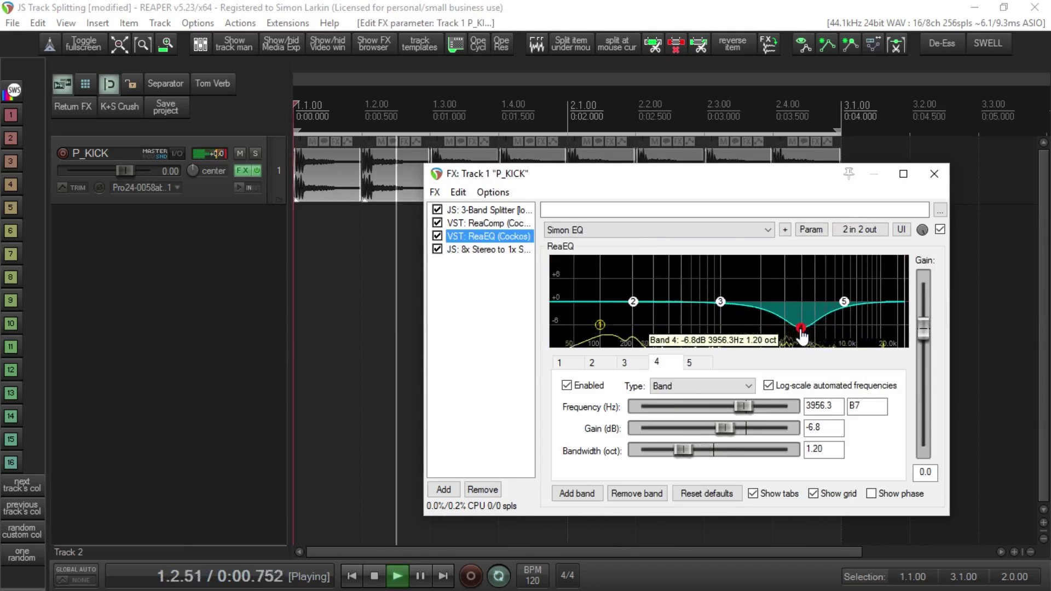
{"action": "mouse_move", "coordinate": [843, 301]}
{"action": "left_mouse_down"}
{"action": "mouse_move", "coordinate": [848, 268]}
{"action": "mouse_move", "coordinate": [838, 287]}
{"action": "left_mouse_up"}
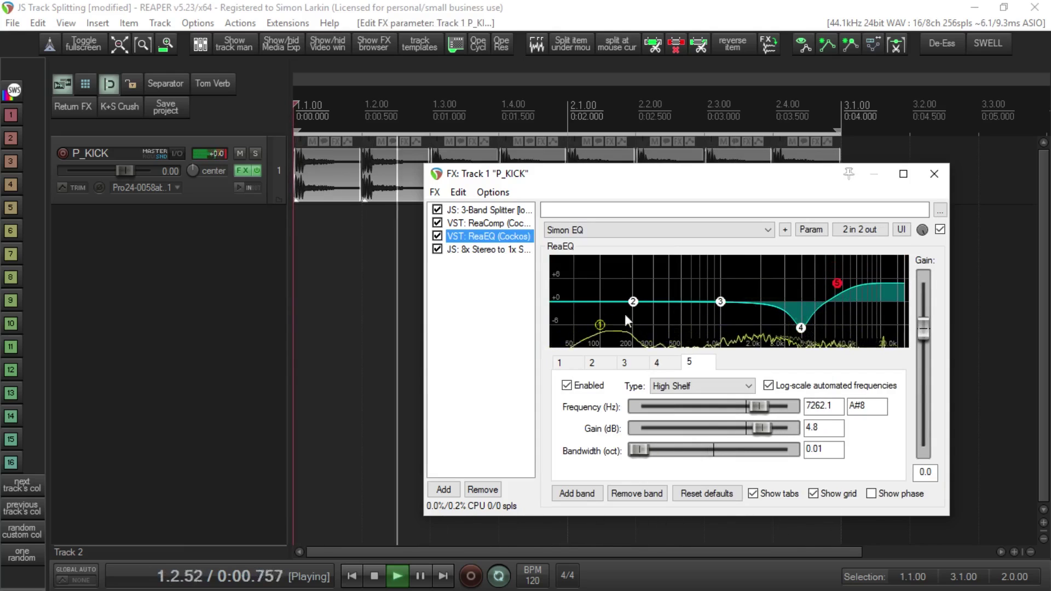
{"action": "left_click_drag", "start_coordinate": [639, 310], "coordinate": [663, 319]}
{"action": "mouse_move", "coordinate": [720, 302]}
{"action": "left_mouse_down"}
{"action": "mouse_move", "coordinate": [725, 281]}
{"action": "mouse_move", "coordinate": [723, 323]}
{"action": "left_mouse_up"}
Make band 3 a narrow 0.20-octave -4.2 dB cut near 987 Hz, comparing ReaEQ bypassed and active.
{"action": "scroll", "coordinate": [722, 323], "scroll_direction": "down", "scroll_amount": 10}
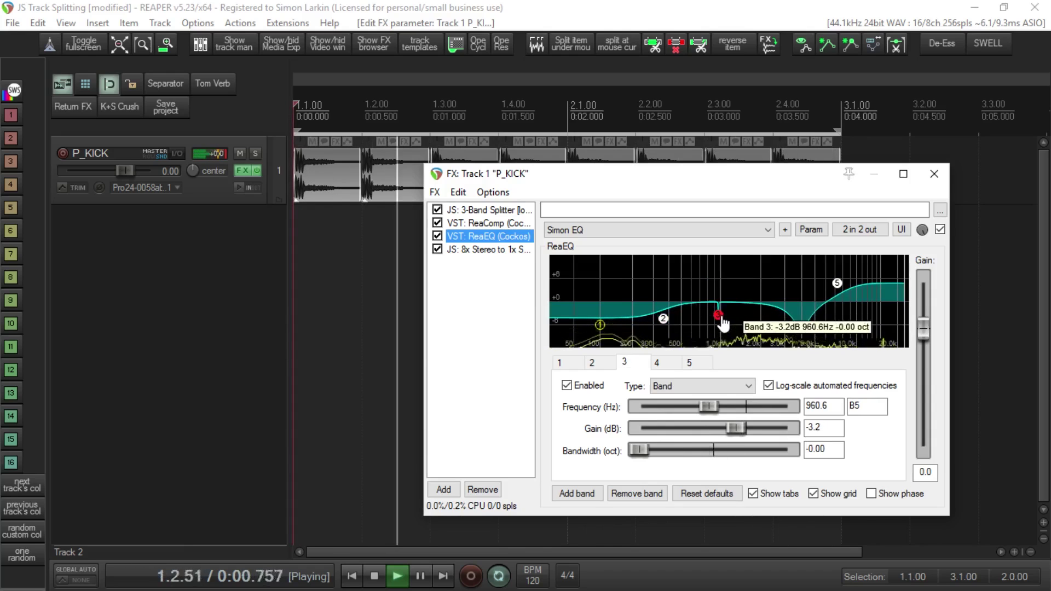
{"action": "left_click_drag", "start_coordinate": [722, 323], "coordinate": [719, 330]}
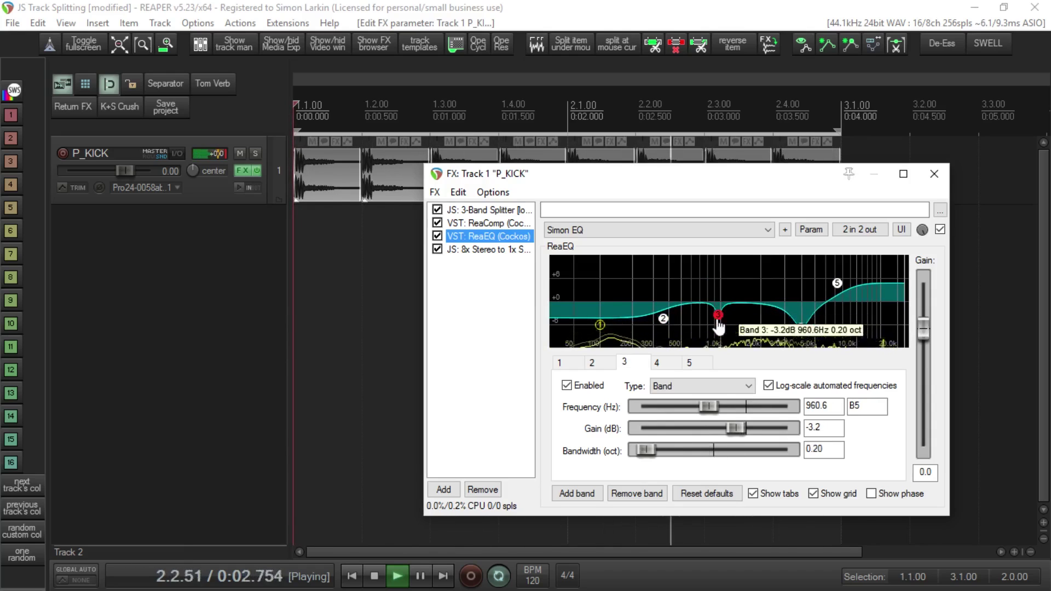
{"action": "left_click", "coordinate": [940, 230]}
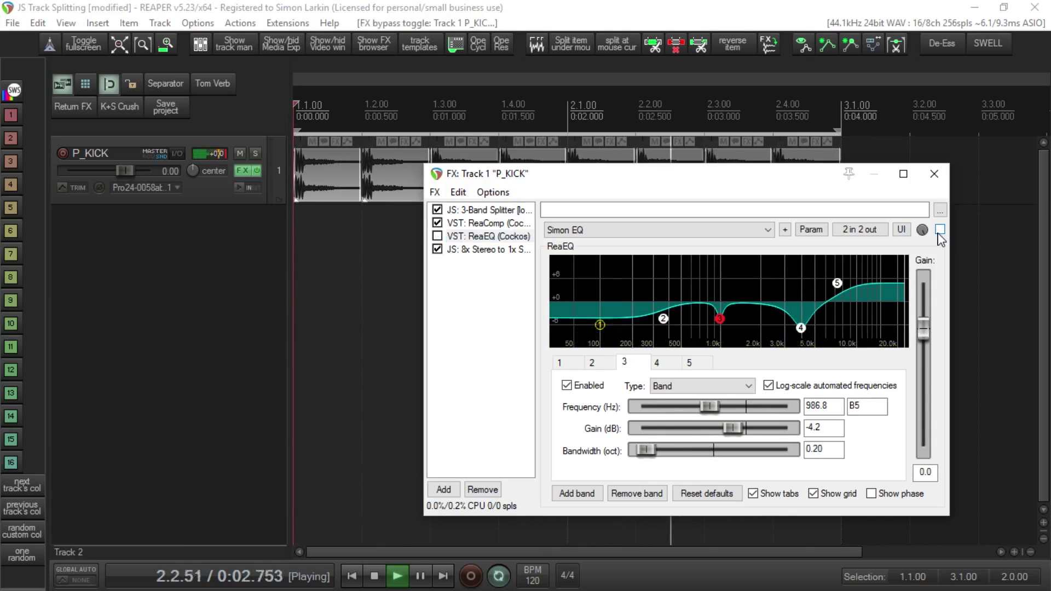
{"action": "left_click", "coordinate": [939, 230]}
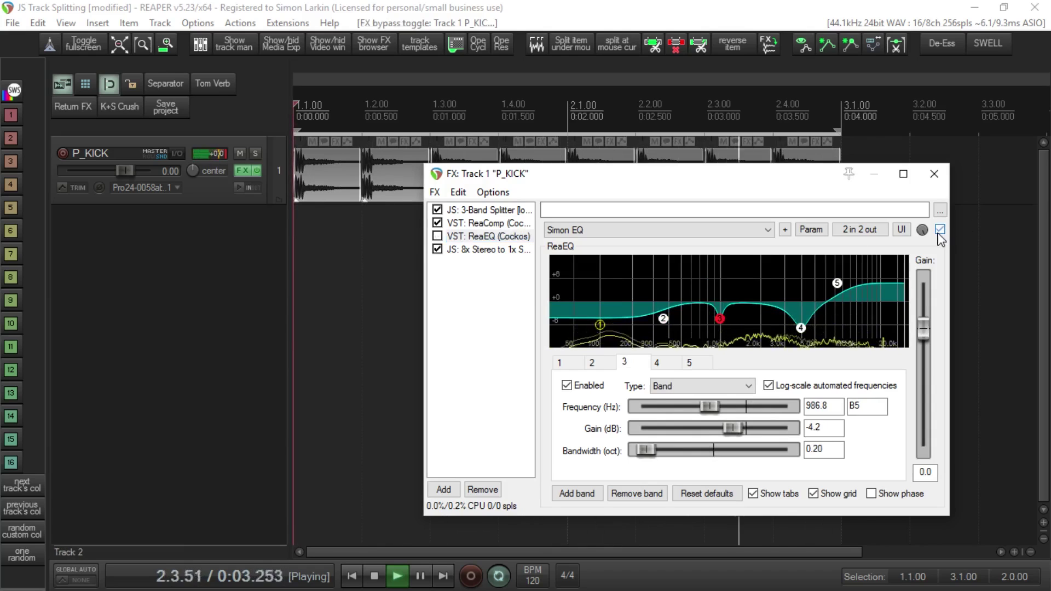
{"action": "left_click", "coordinate": [489, 251]}
Reset mixer Level 1+2 and lower Levels 3+4, 5+6 and 7+8 to rebalance the bands.
{"action": "left_click", "coordinate": [749, 268]}
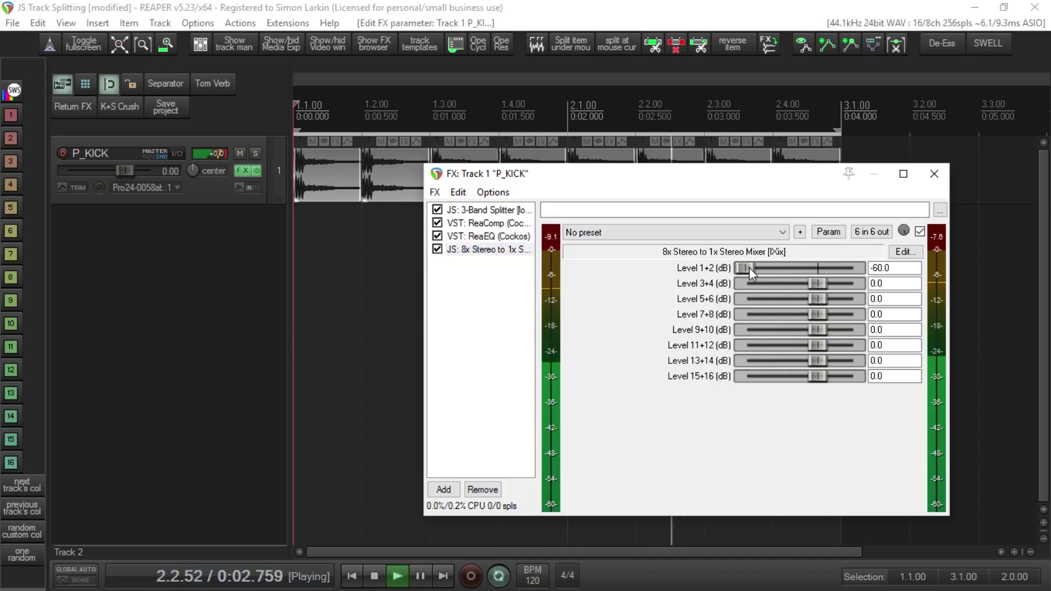
{"action": "double_click", "coordinate": [749, 268]}
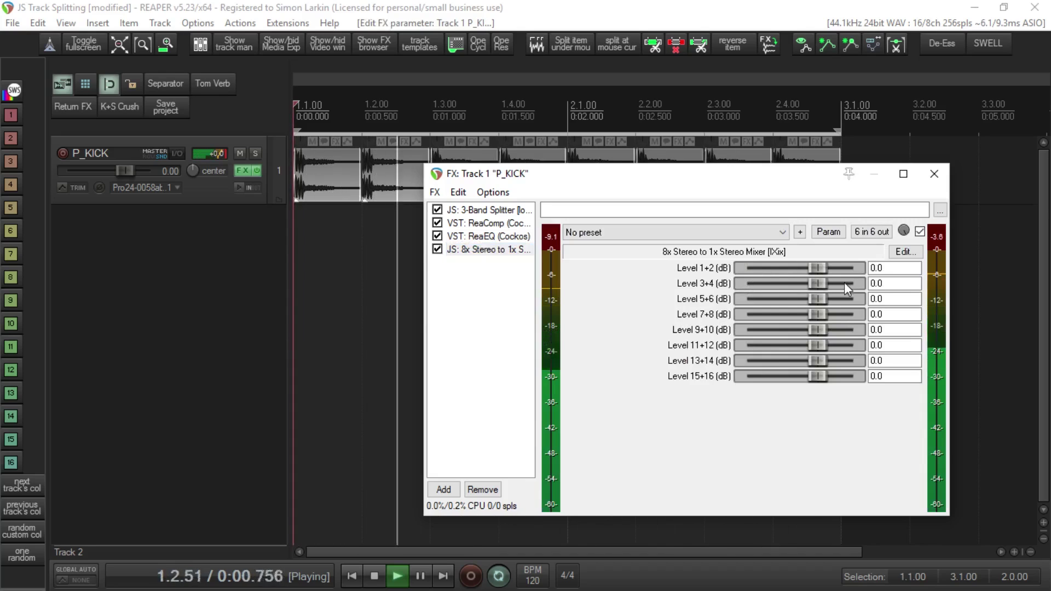
{"action": "mouse_move", "coordinate": [820, 284]}
{"action": "left_mouse_down"}
{"action": "mouse_move", "coordinate": [786, 292]}
{"action": "mouse_move", "coordinate": [806, 270]}
{"action": "left_mouse_up"}
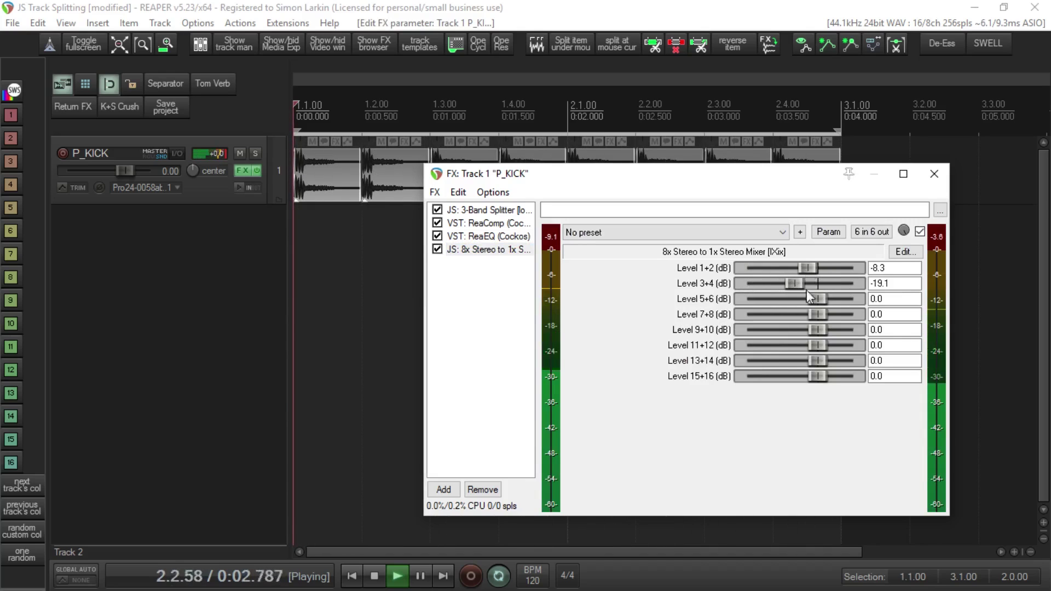
{"action": "mouse_move", "coordinate": [821, 310]}
{"action": "left_mouse_down"}
{"action": "mouse_move", "coordinate": [817, 268]}
{"action": "mouse_move", "coordinate": [805, 298]}
{"action": "left_mouse_up"}
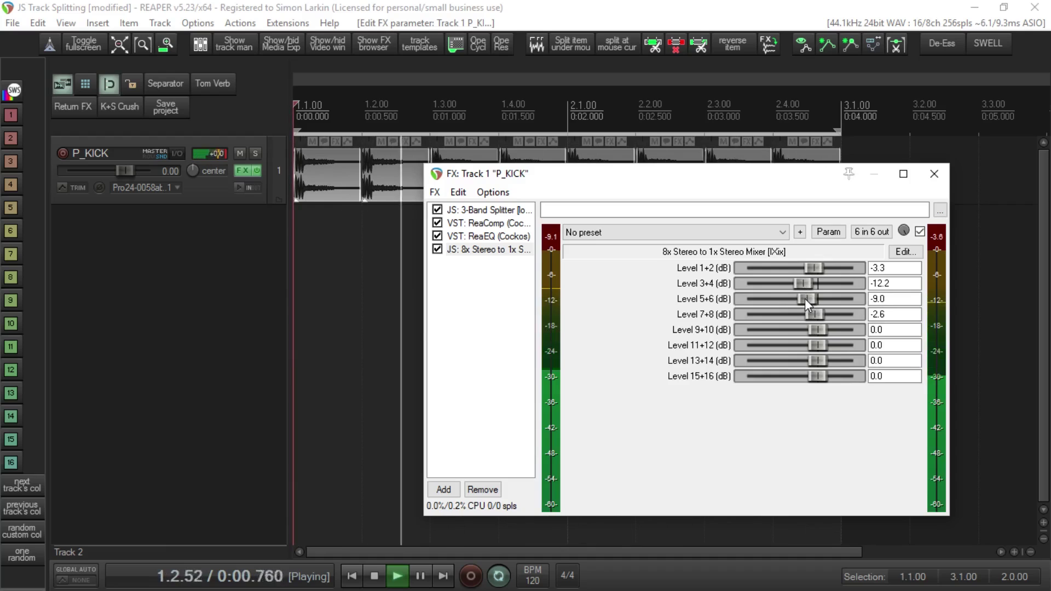
{"action": "left_click", "coordinate": [506, 210]}
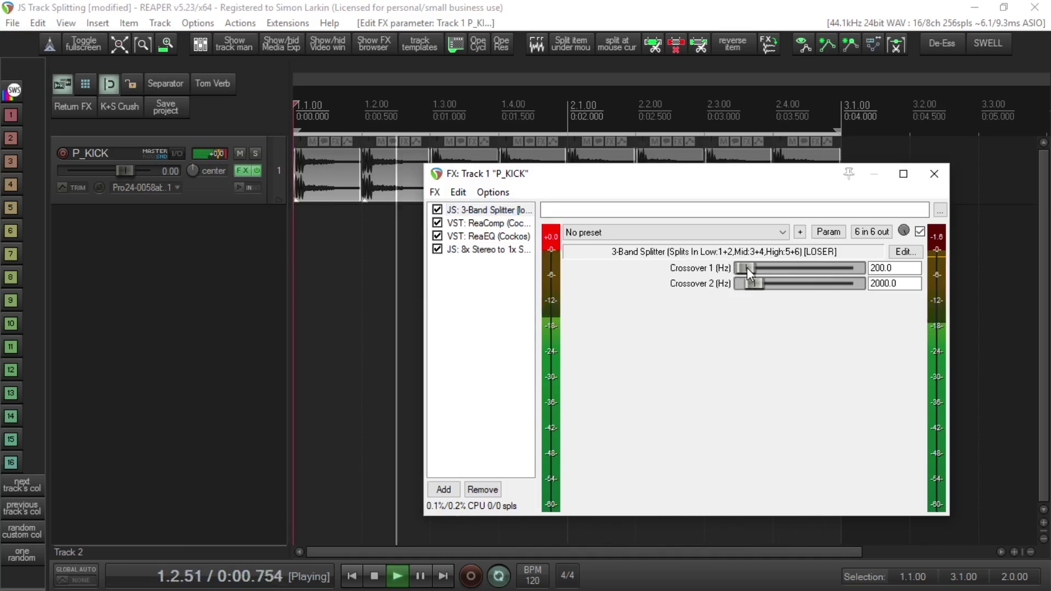
Move the 3-Band Splitter crossovers to 1284 Hz and 3858 Hz.
{"action": "left_click_drag", "start_coordinate": [747, 267], "coordinate": [738, 270]}
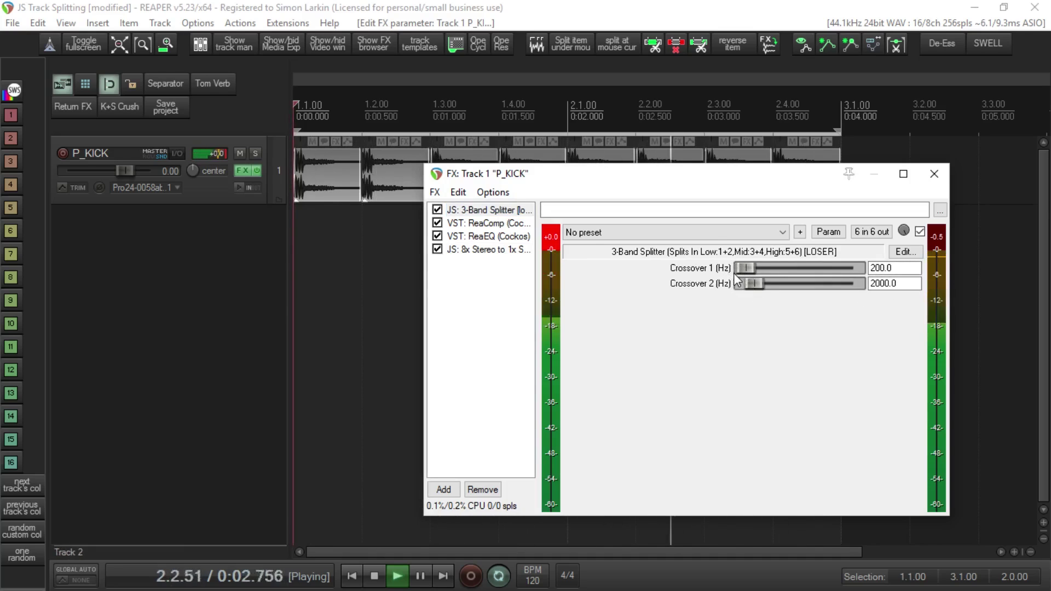
{"action": "mouse_move", "coordinate": [753, 283]}
{"action": "left_mouse_down"}
{"action": "mouse_move", "coordinate": [817, 283]}
{"action": "mouse_move", "coordinate": [754, 283]}
{"action": "left_mouse_up"}
{"action": "left_click_drag", "start_coordinate": [766, 286], "coordinate": [764, 285]}
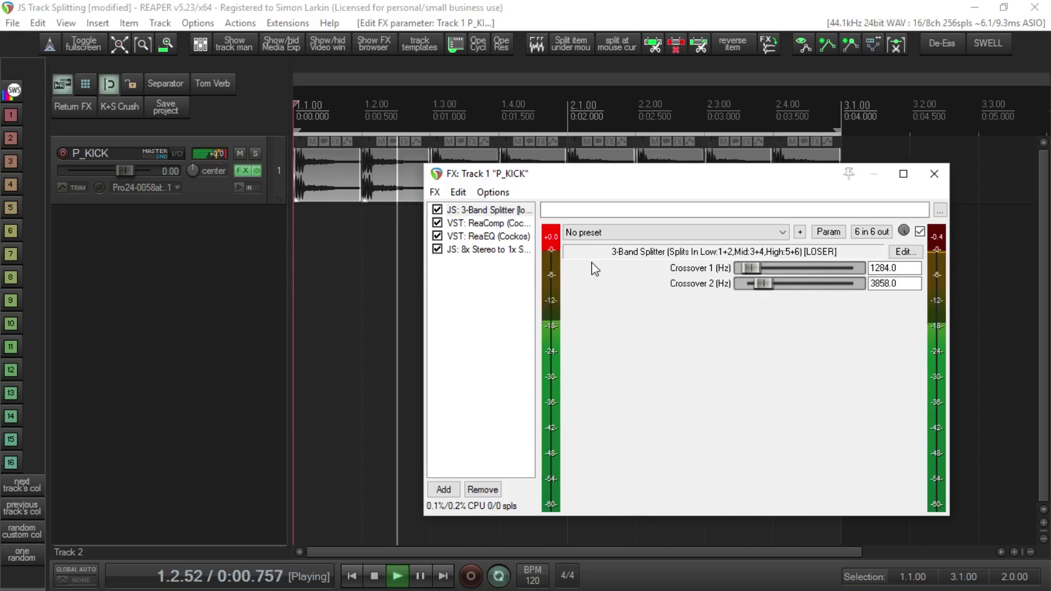
{"action": "left_click", "coordinate": [887, 268]}
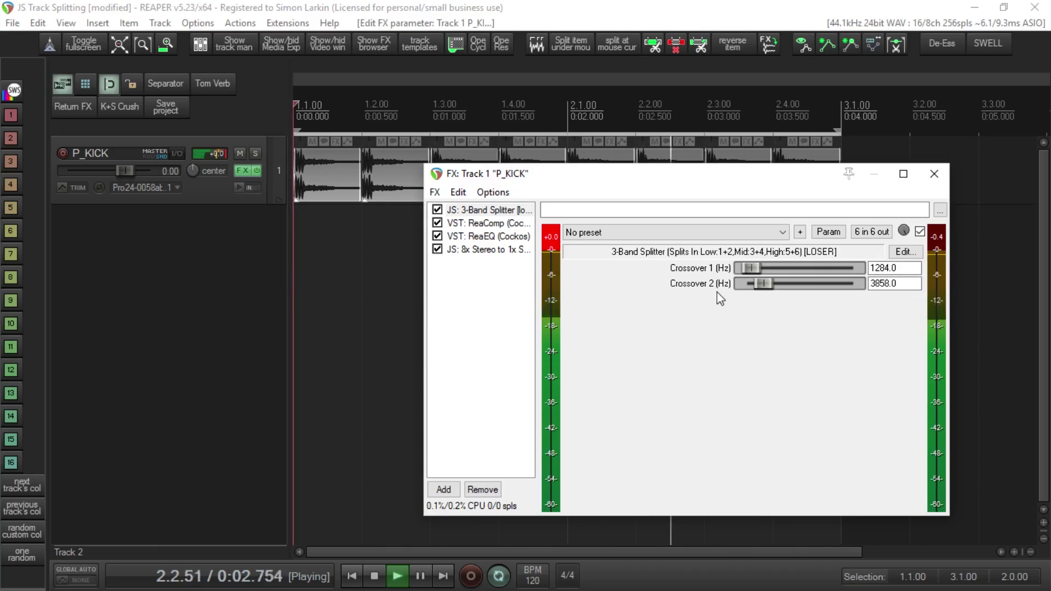
{"action": "left_click", "coordinate": [487, 250]}
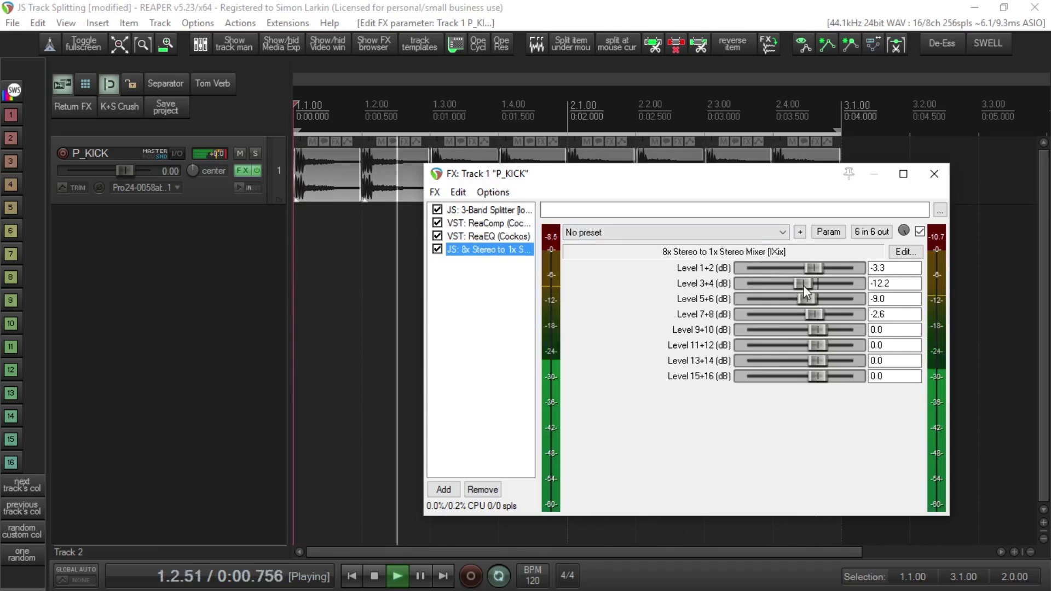
Lower the mid and high band levels to -20.5 and -56.6 dB and reset the master peak readout.
{"action": "left_click_drag", "start_coordinate": [783, 283], "coordinate": [809, 268]}
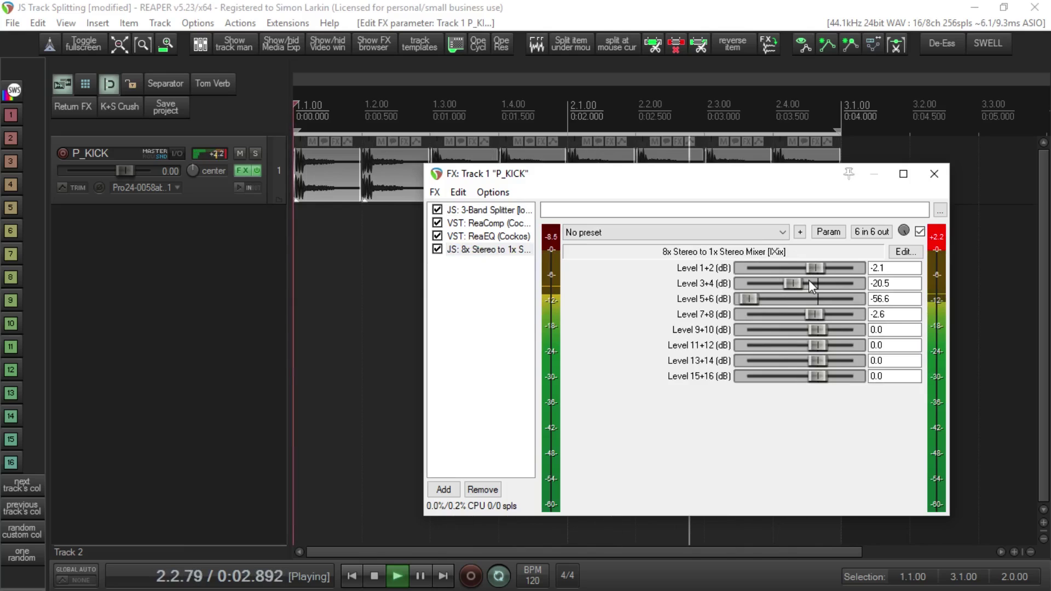
{"action": "left_click", "coordinate": [941, 237]}
{"action": "left_click", "coordinate": [487, 223]}
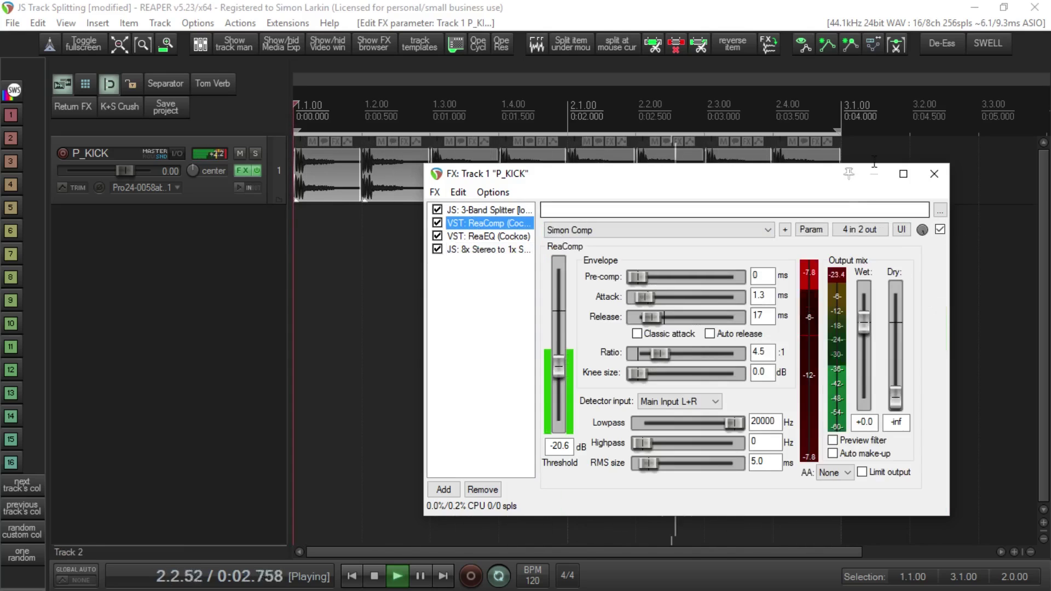
In ReaComp's pin routing, connect channels 3 and 4 to its inputs and outputs.
{"action": "left_click", "coordinate": [865, 230]}
{"action": "left_click", "coordinate": [901, 356]}
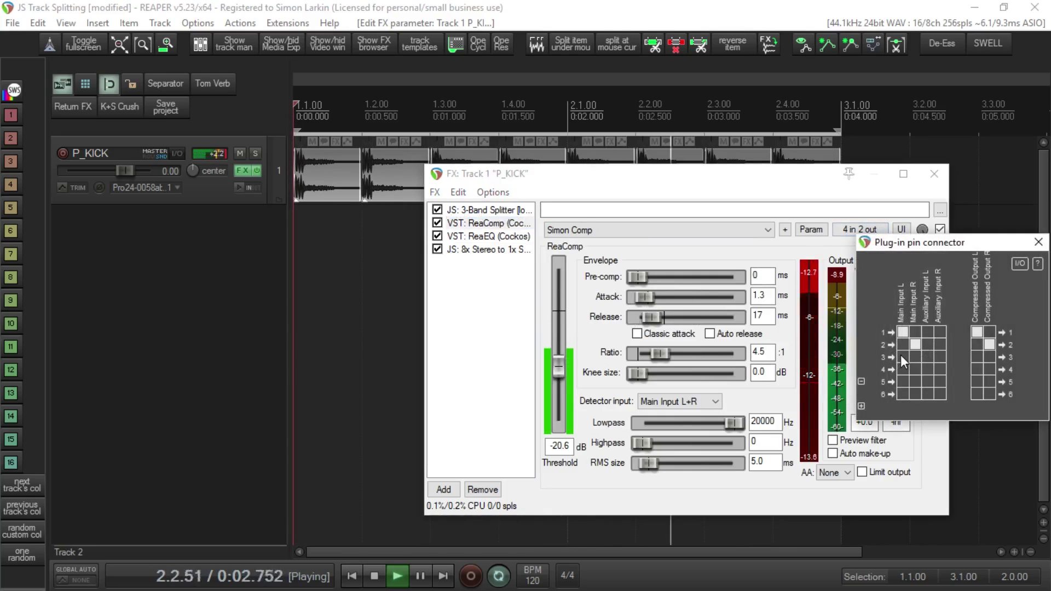
{"action": "left_click", "coordinate": [916, 369]}
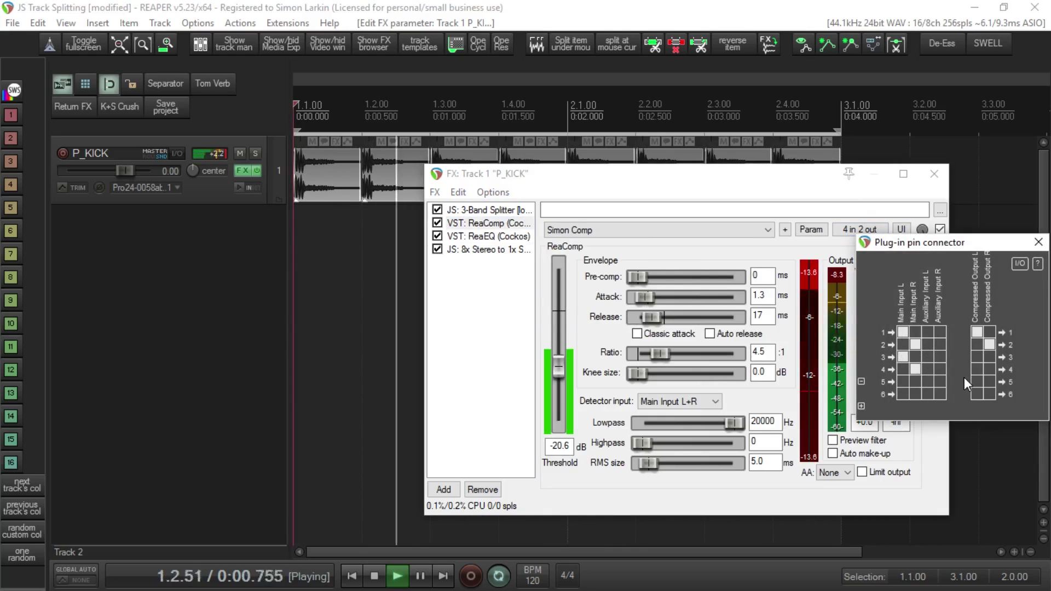
{"action": "left_click", "coordinate": [978, 356]}
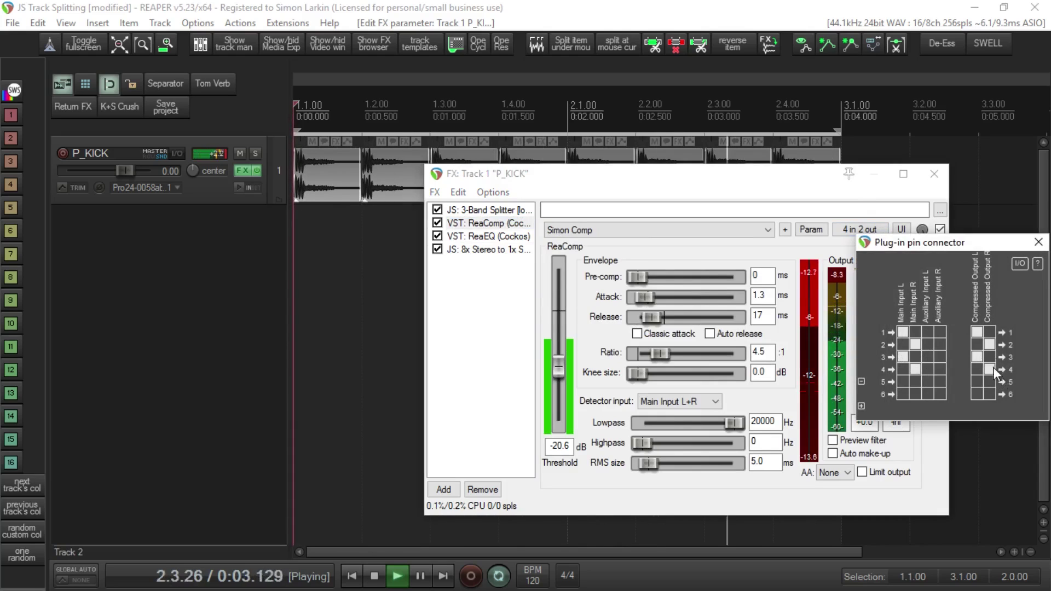
{"action": "left_click", "coordinate": [989, 369]}
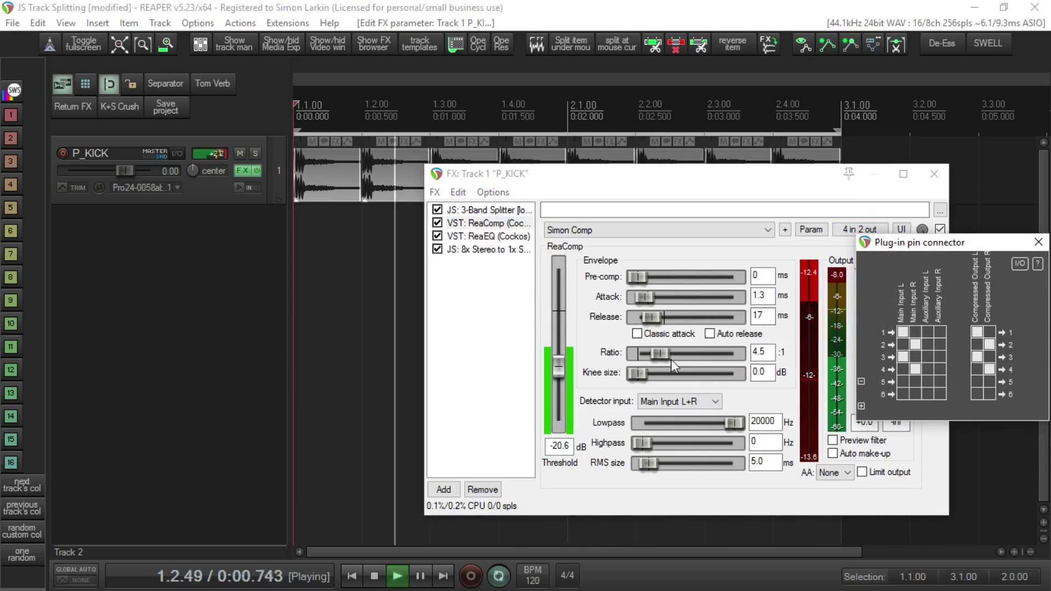
Disconnect channels 3 and 4 from ReaComp's inputs and left output, restoring 1–2 routing.
{"action": "left_click", "coordinate": [902, 358]}
{"action": "left_click", "coordinate": [915, 369]}
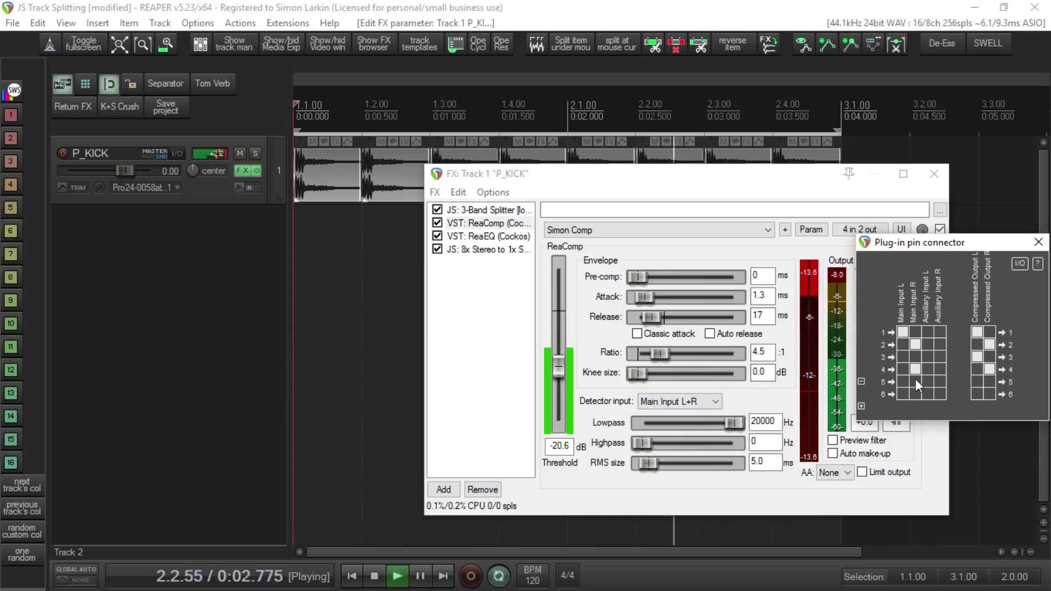
{"action": "left_click", "coordinate": [978, 355]}
{"action": "left_click", "coordinate": [1038, 242]}
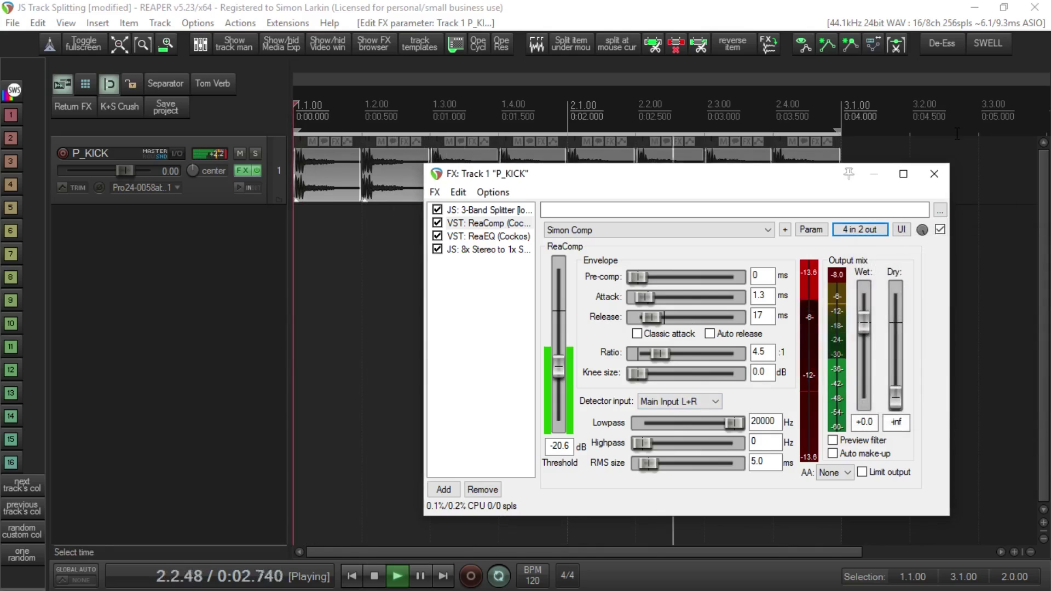
Stop playback and bring up the 8x Stereo to 1x Stereo Mixer levels (-2.1, -20.5, -56.6, -2.6 dB).
{"action": "key", "text": "space"}
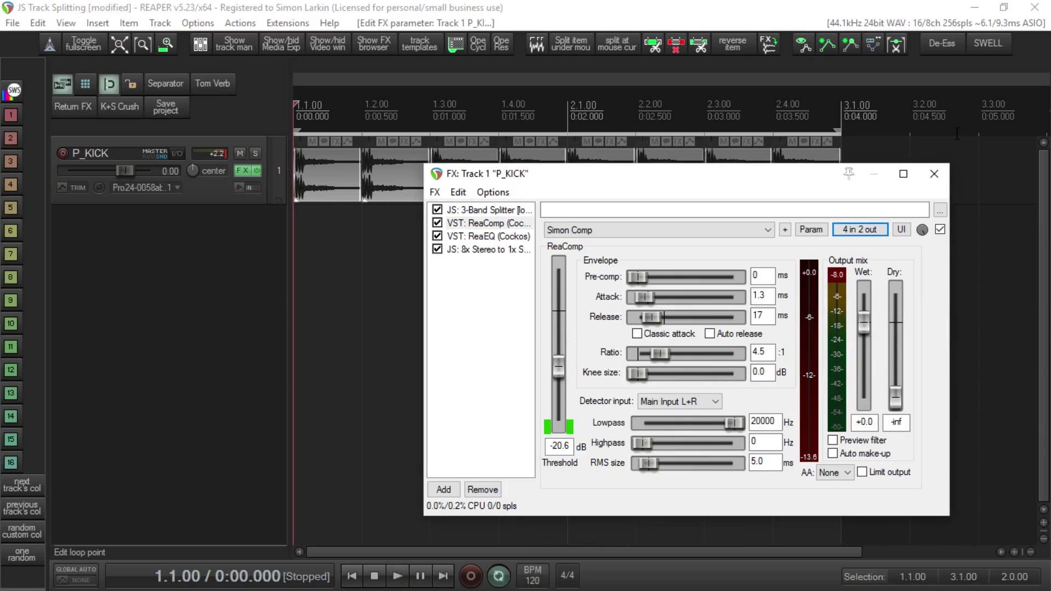
{"action": "left_click", "coordinate": [513, 252]}
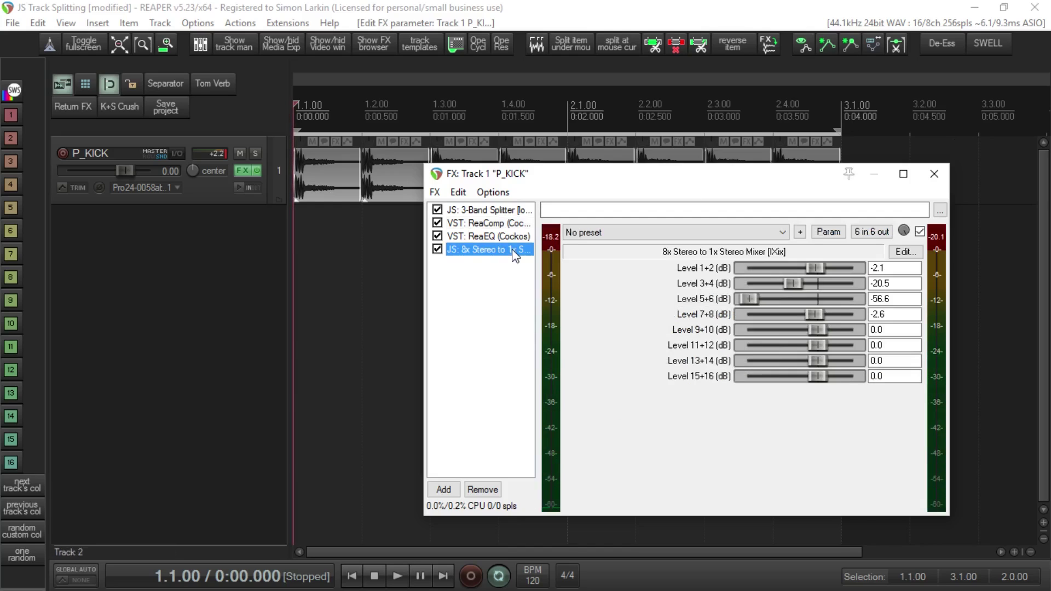